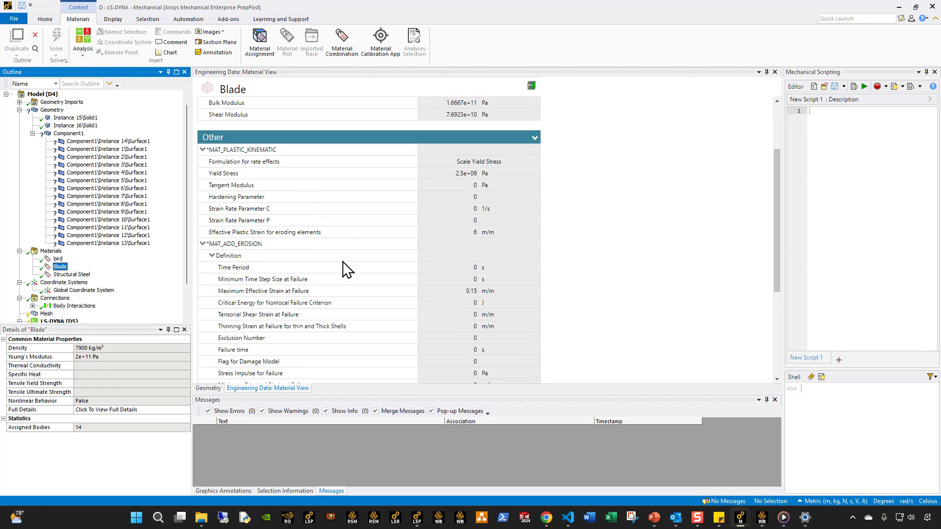
Set the thickness of all 14 surface bodies in Component1 to 2E-3 m and check individual surfaces.
{"action": "scroll", "coordinate": [286, 287], "scroll_direction": "down", "scroll_amount": 4}
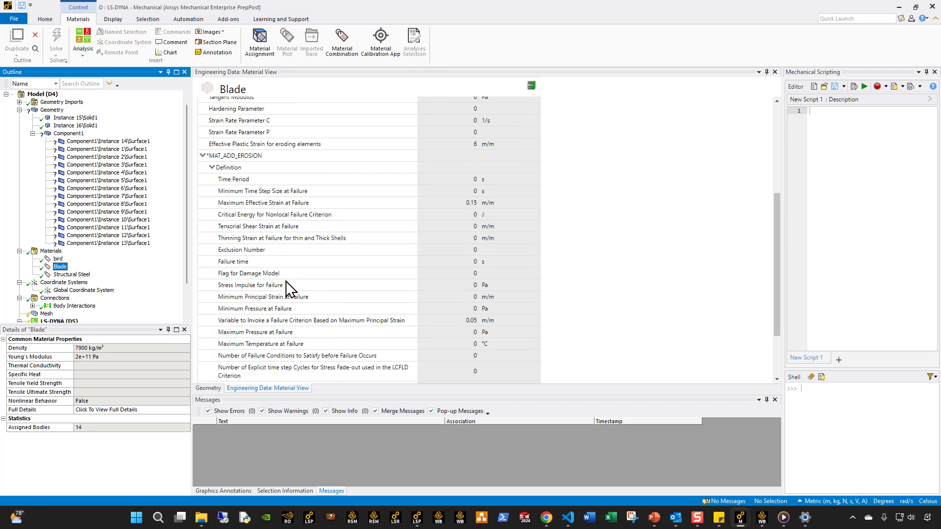
{"action": "scroll", "coordinate": [284, 159], "scroll_direction": "up", "scroll_amount": 6}
{"action": "left_click", "coordinate": [108, 244]}
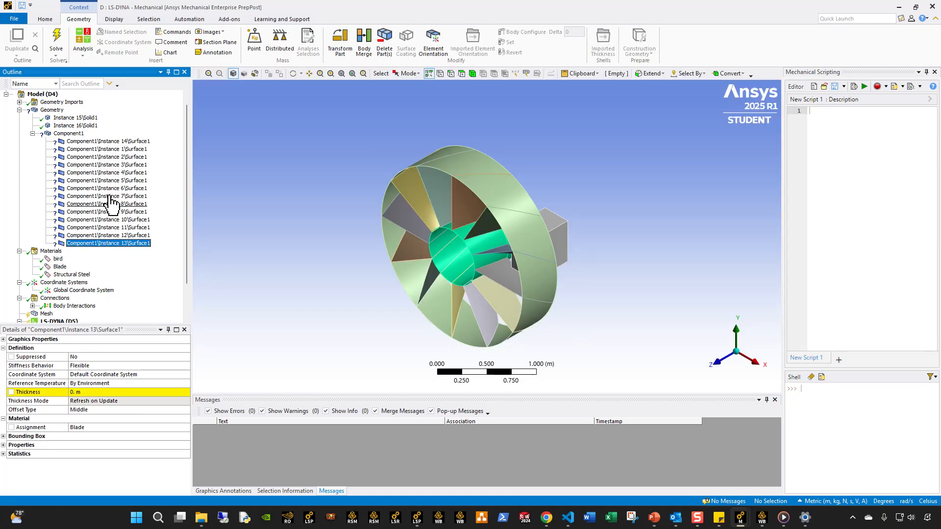
{"action": "left_click", "coordinate": [109, 142], "text": "shift"}
{"action": "left_click", "coordinate": [109, 392]}
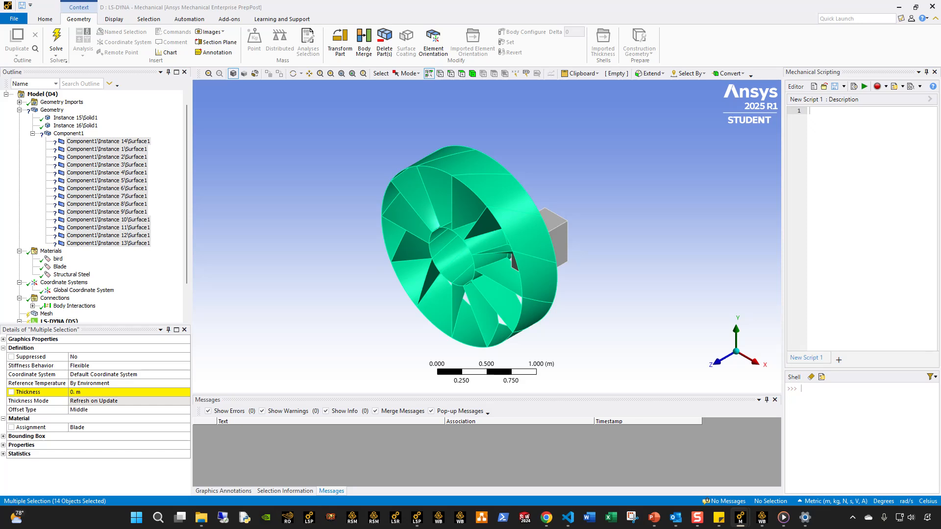
{"action": "left_click", "coordinate": [112, 395]}
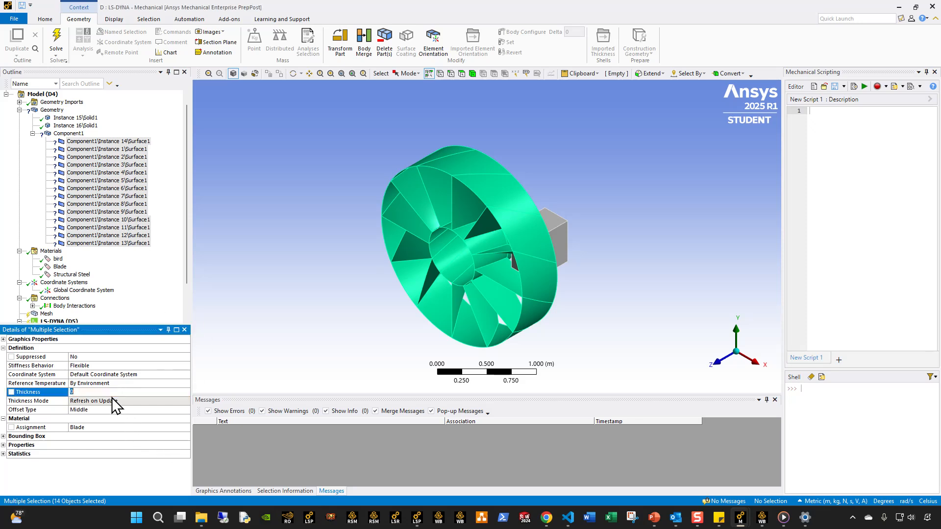
{"action": "type", "text": "2E-3"}
{"action": "key", "text": "Return"}
{"action": "left_click", "coordinate": [81, 181]}
{"action": "left_click", "coordinate": [93, 205]}
{"action": "left_click", "coordinate": [103, 228]}
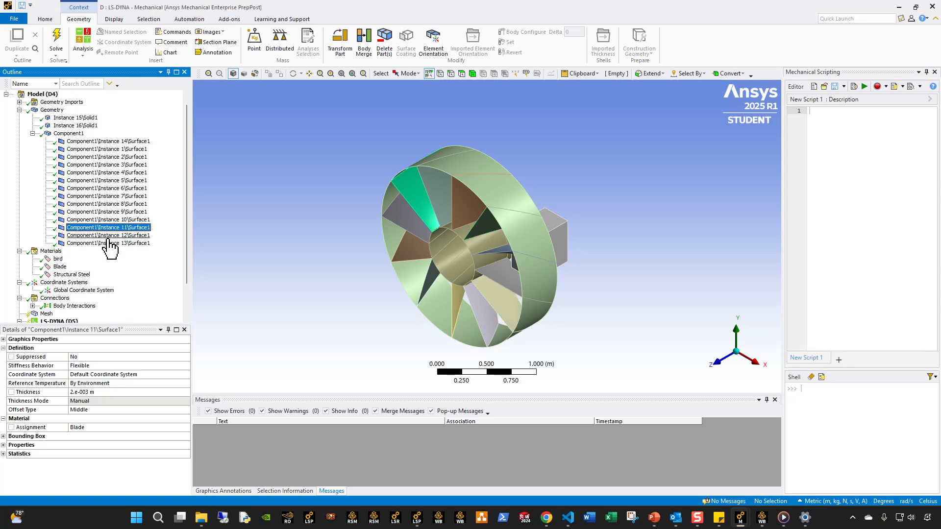
{"action": "left_click", "coordinate": [108, 243]}
{"action": "left_click", "coordinate": [116, 142], "text": "shift"}
Set the reference frame of the box-shaped body Instance 15\Solid1 to S-ALE Domain.
{"action": "left_click", "coordinate": [75, 117]}
{"action": "middle_click_drag", "start_coordinate": [563, 245], "coordinate": [519, 275]}
{"action": "left_click", "coordinate": [182, 392]}
{"action": "left_click", "coordinate": [185, 392]}
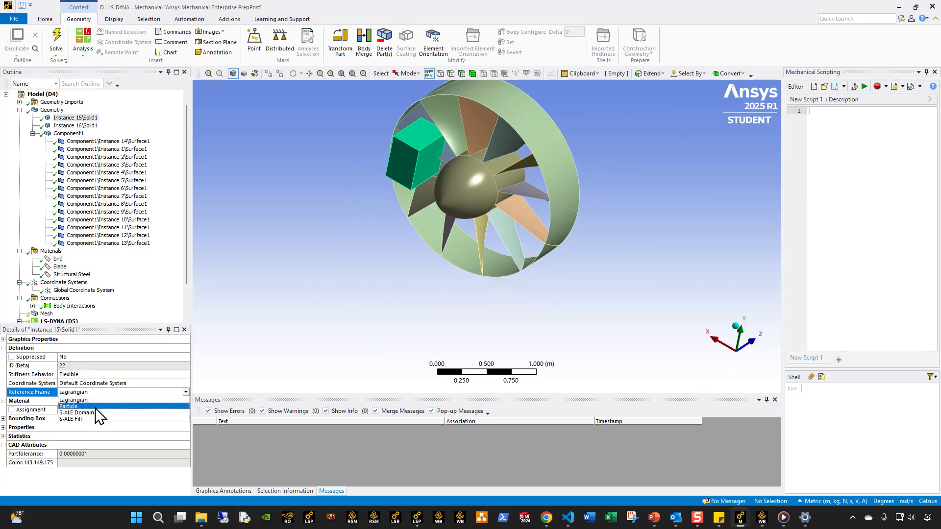
{"action": "left_click", "coordinate": [129, 410]}
Add a keyword snippet to Instance 15\Solid1 with *MAT_NULL (RO 1.1845, PC -10.0, MU 1.8444E-5), *EOS_LINEAR_POLYNOMIAL (C4/C5 0.4, E0 2.533125E5, V0 1.0) and *HOURGLASS (IHQ 1, QM 1.00e-09).
{"action": "left_click", "coordinate": [76, 119]}
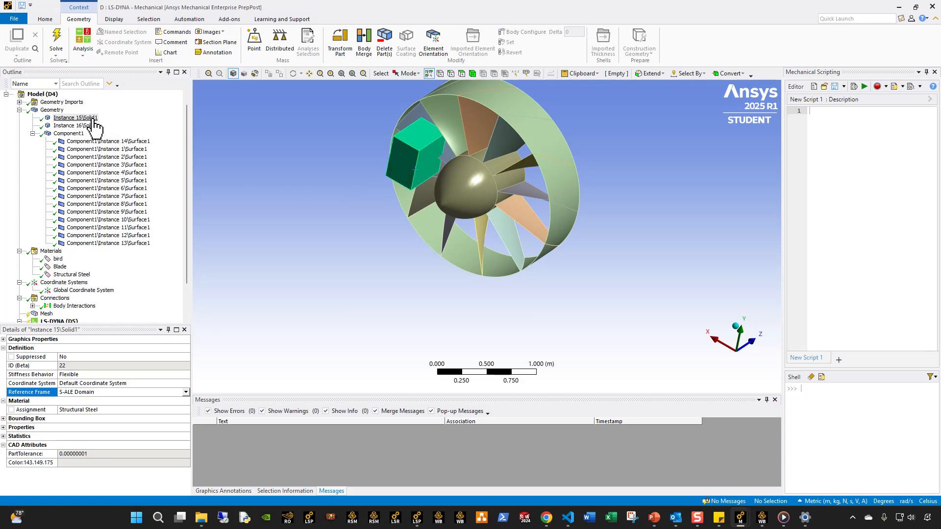
{"action": "right_click", "coordinate": [93, 121]}
{"action": "mouse_move", "coordinate": [161, 119]}
{"action": "left_click", "coordinate": [223, 164]}
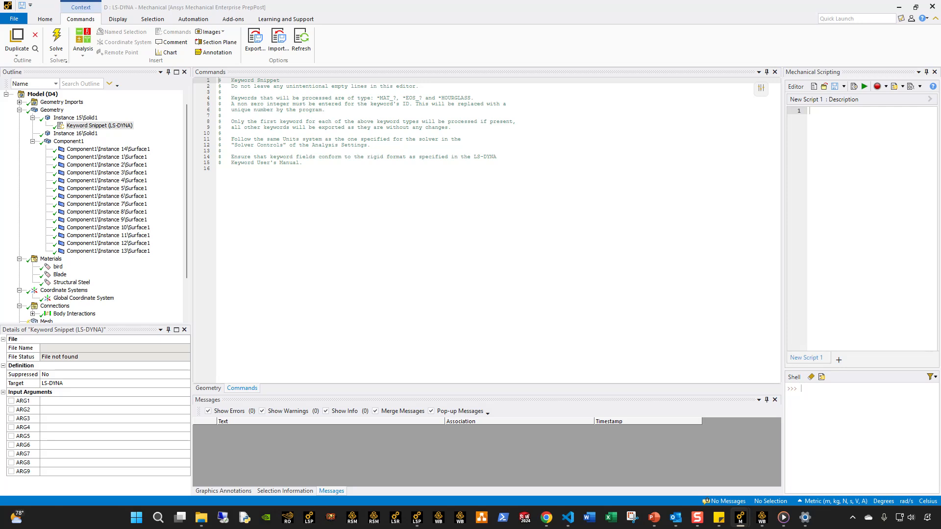
{"action": "left_click", "coordinate": [318, 229]}
{"action": "type", "text": "*MAT_NULL $      MID        RO        PC        MU     TEROD     CEROD    YMBEAM    PRBEAM        102    1.1845     -10.0 1.8444E-5       0.0       0.0       0.0       0.0 *EOS_LINEAR_POLYNOMIAL $    EOSID        C0        C1        C2        C3        C4        C5        C6        102       0.0         0         0         0       0.4       0.4         0 $       E0        V0 2.533125E5       1.0 *HOURGLASS $     HGID       IHQ        QM       IBQ        Q1        Q2        QB        QW        102         1  1.00e-09"}
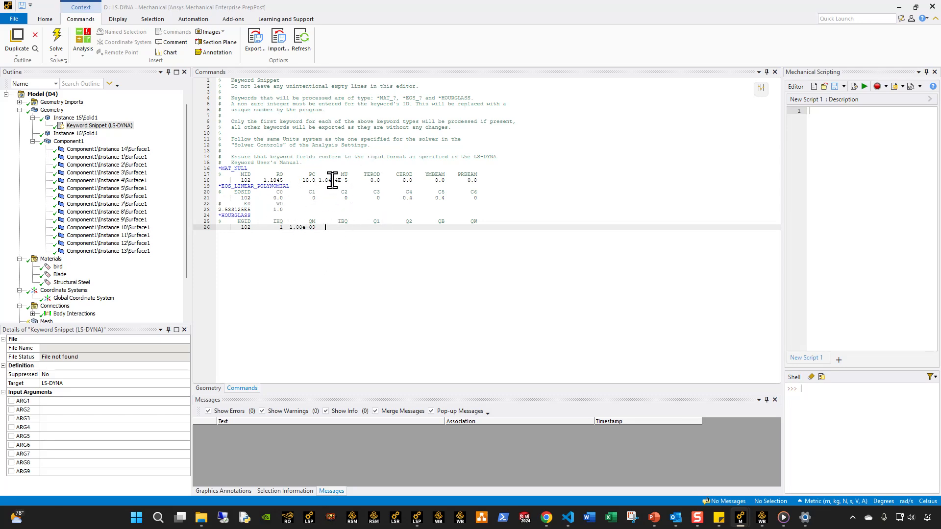
{"action": "left_click_drag", "start_coordinate": [251, 211], "coordinate": [209, 210]}
{"action": "left_click", "coordinate": [265, 260]}
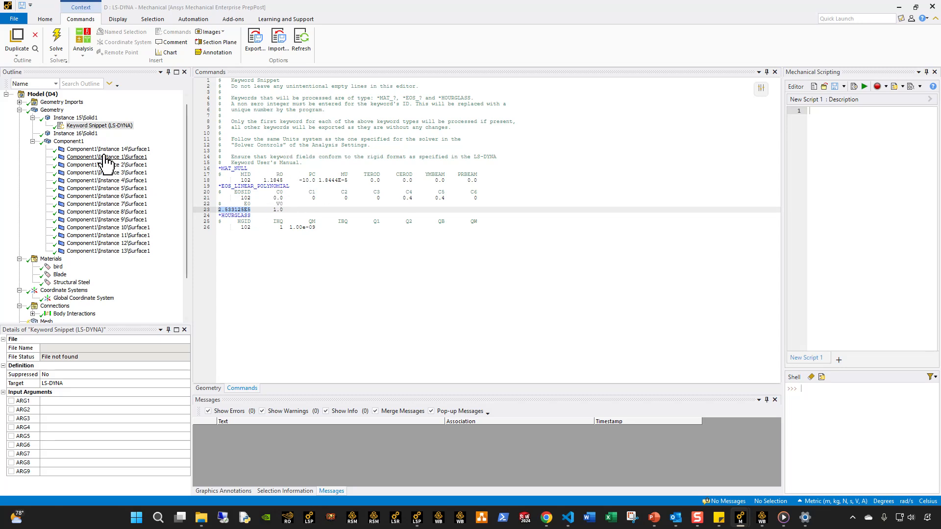
Hide the box-shaped domain body and assign the bird material to Instance 16\Solid1.
{"action": "left_click", "coordinate": [91, 134]}
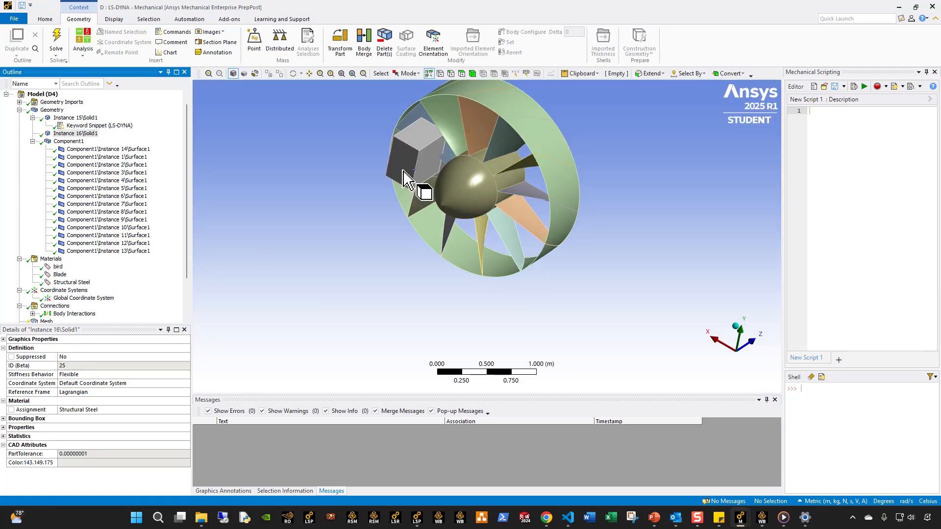
{"action": "left_click", "coordinate": [411, 180]}
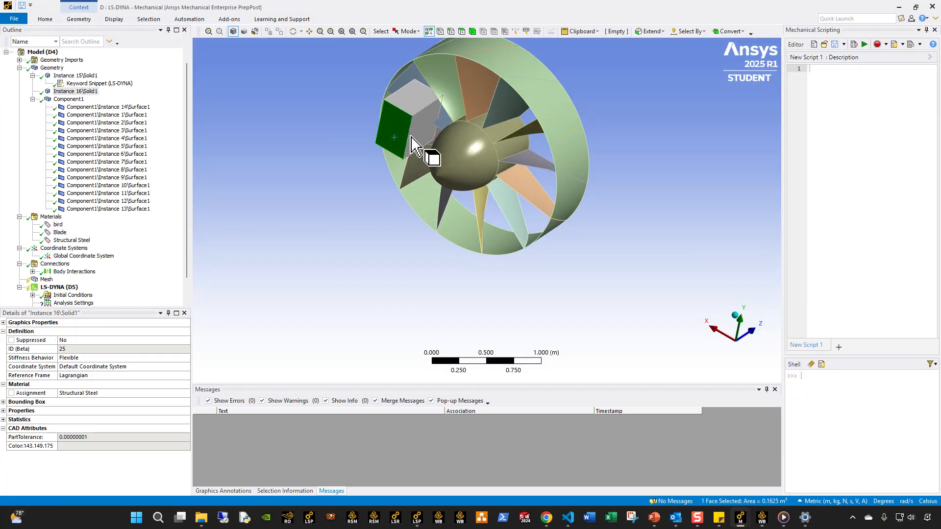
{"action": "key", "text": "F9"}
{"action": "scroll", "coordinate": [418, 173], "scroll_direction": "up", "scroll_amount": 5}
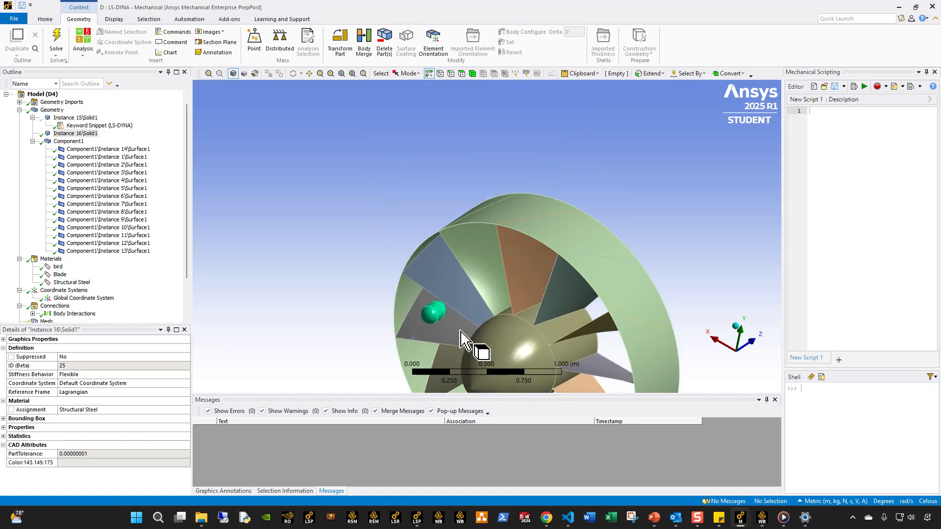
{"action": "left_click", "coordinate": [181, 410]}
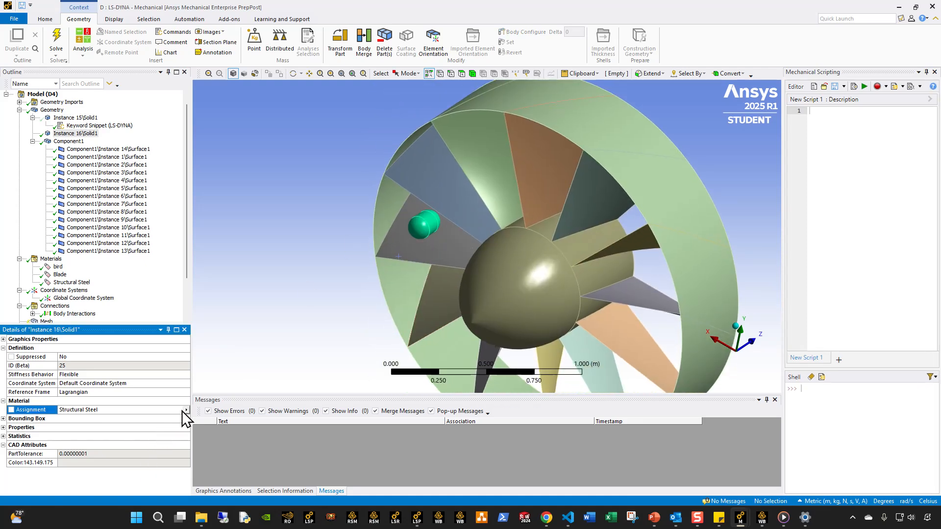
{"action": "left_click", "coordinate": [186, 410]}
{"action": "left_click", "coordinate": [237, 289]}
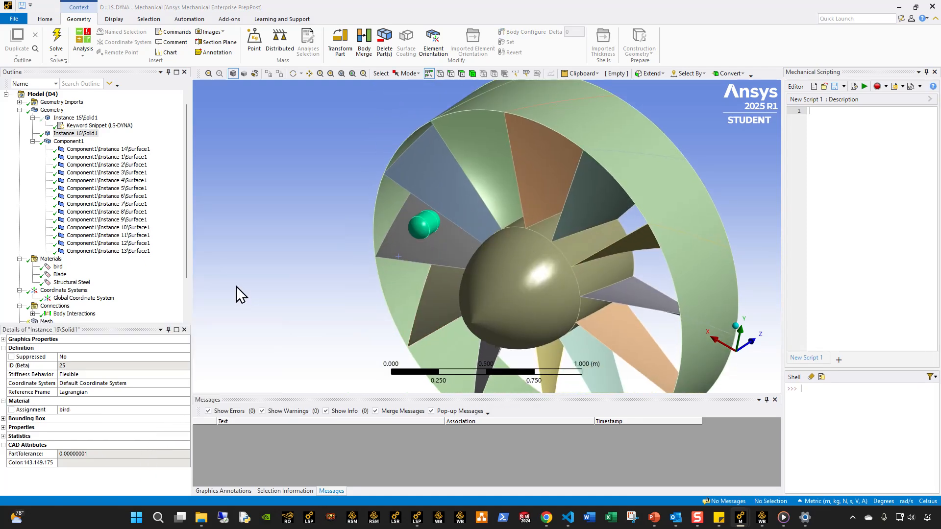
Review the bird material and the keyword snippet, and set the reference frame of Instance 16\Solid1 to S-ALE Fill.
{"action": "left_click", "coordinate": [58, 267]}
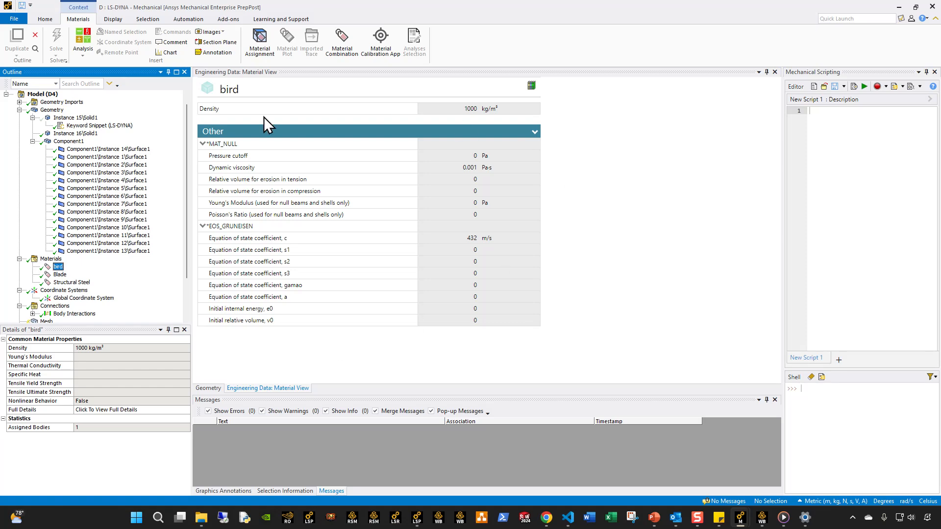
{"action": "left_click", "coordinate": [83, 125]}
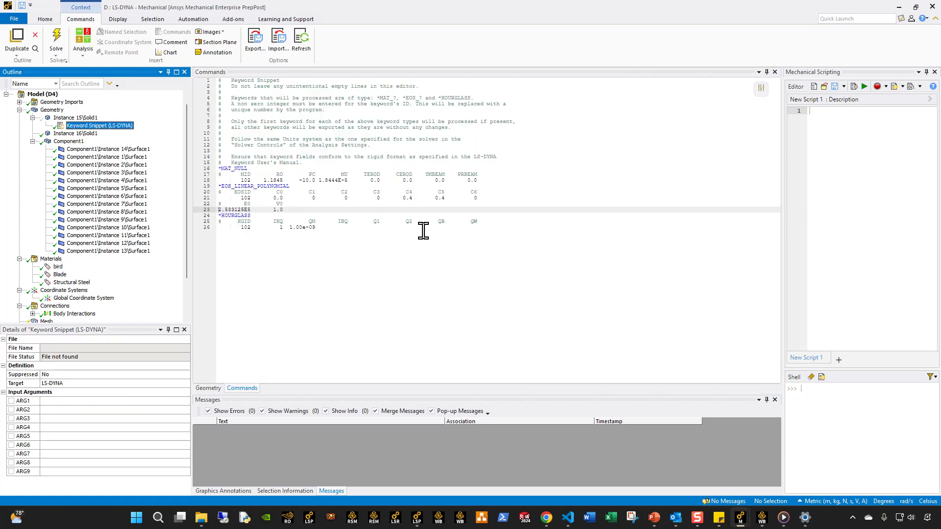
{"action": "left_click", "coordinate": [76, 134]}
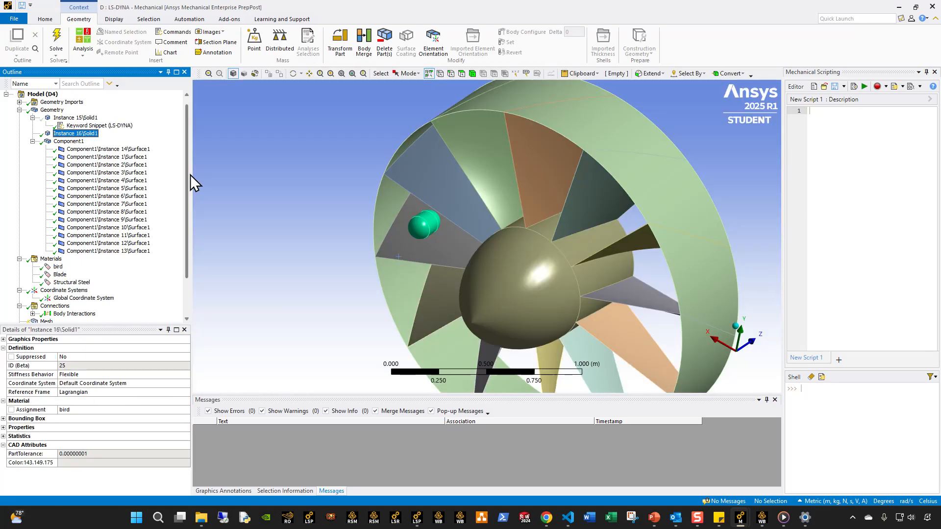
{"action": "middle_click_drag", "start_coordinate": [474, 316], "coordinate": [403, 280], "text": "ctrl"}
{"action": "scroll", "coordinate": [402, 279], "scroll_direction": "down", "scroll_amount": 1}
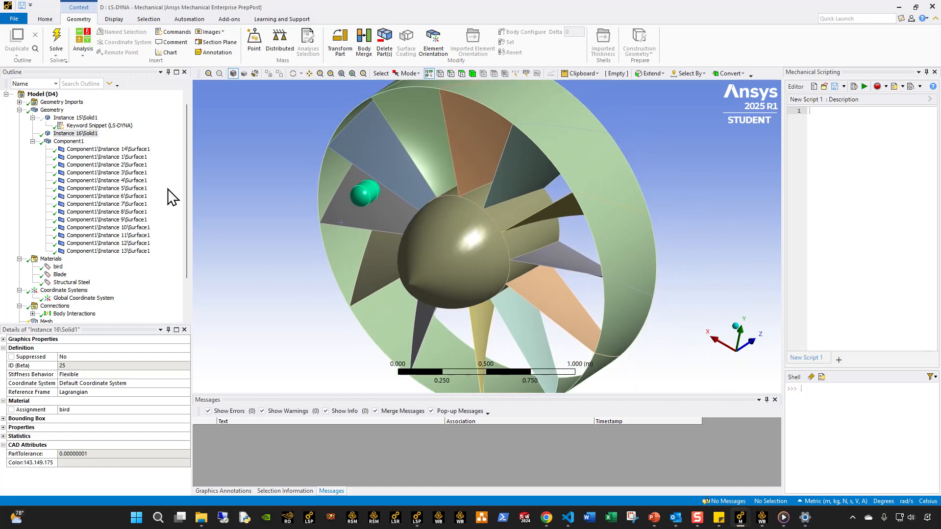
{"action": "left_click", "coordinate": [186, 393]}
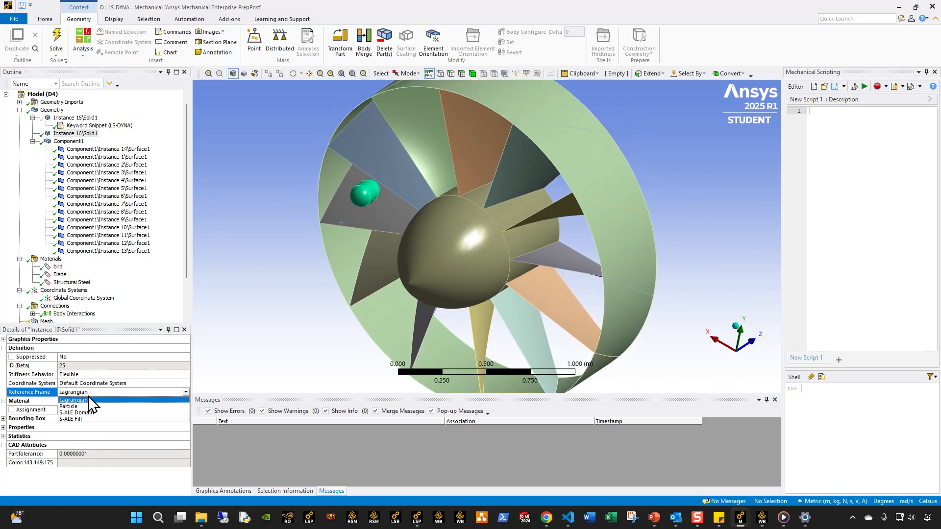
{"action": "left_click", "coordinate": [81, 420]}
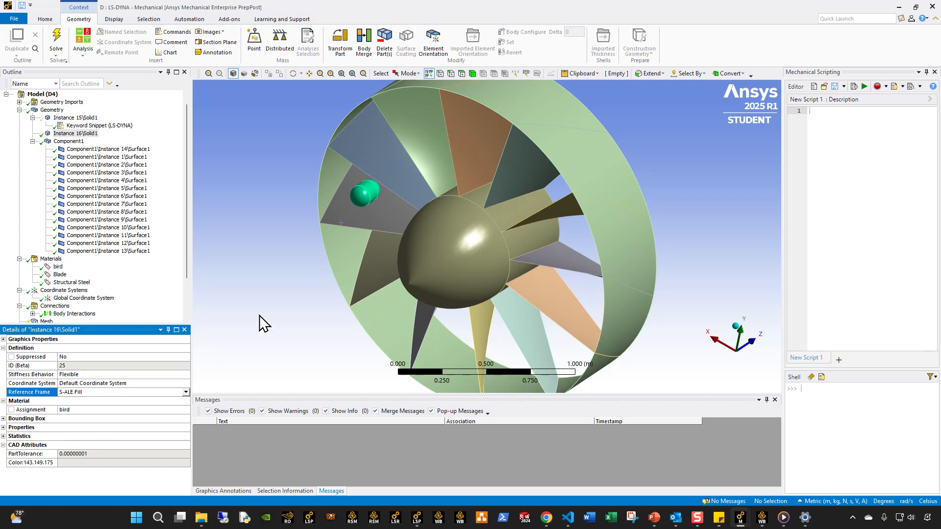
Compare the settings of the two solid bodies and make all bodies visible again.
{"action": "left_click", "coordinate": [79, 117]}
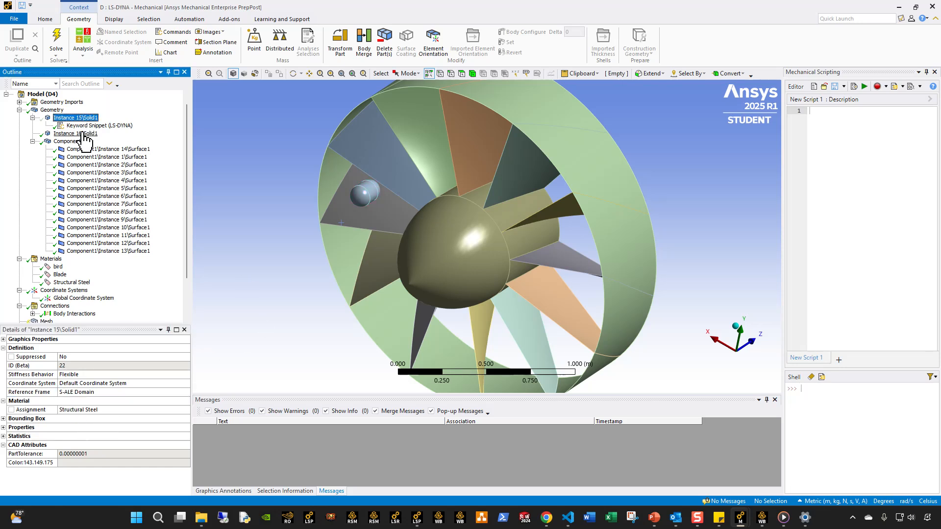
{"action": "left_click", "coordinate": [85, 134]}
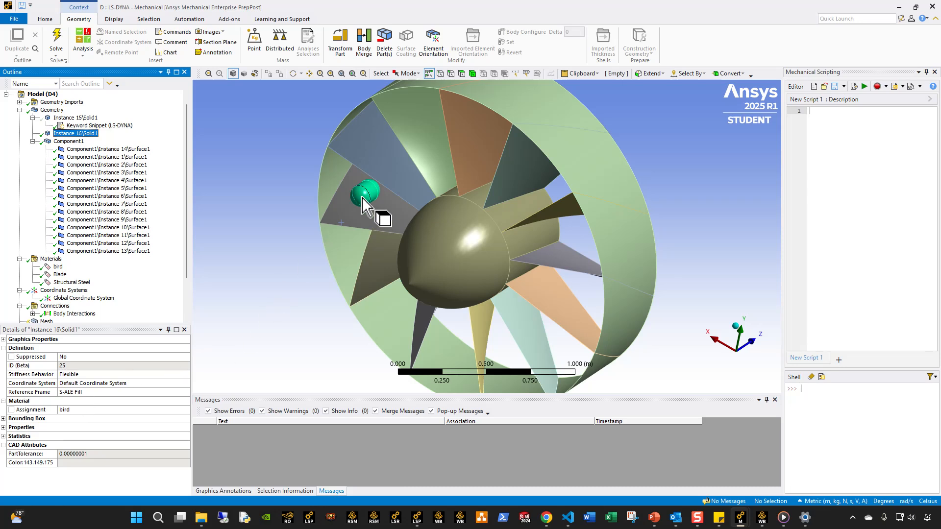
{"action": "right_click", "coordinate": [260, 235]}
{"action": "left_click", "coordinate": [289, 289]}
Examine the scope and type of the existing body interaction under the model's connections.
{"action": "scroll", "coordinate": [139, 257], "scroll_direction": "down", "scroll_amount": 2}
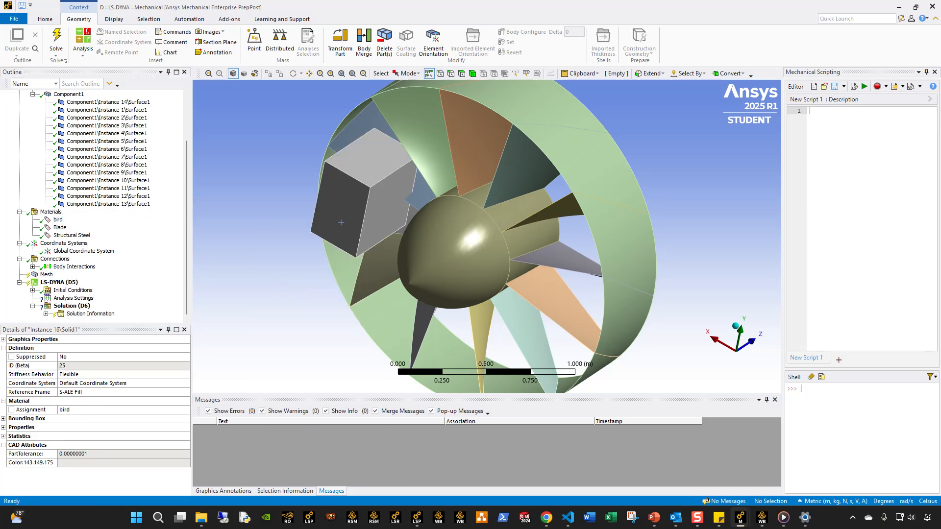
{"action": "left_click", "coordinate": [33, 267]}
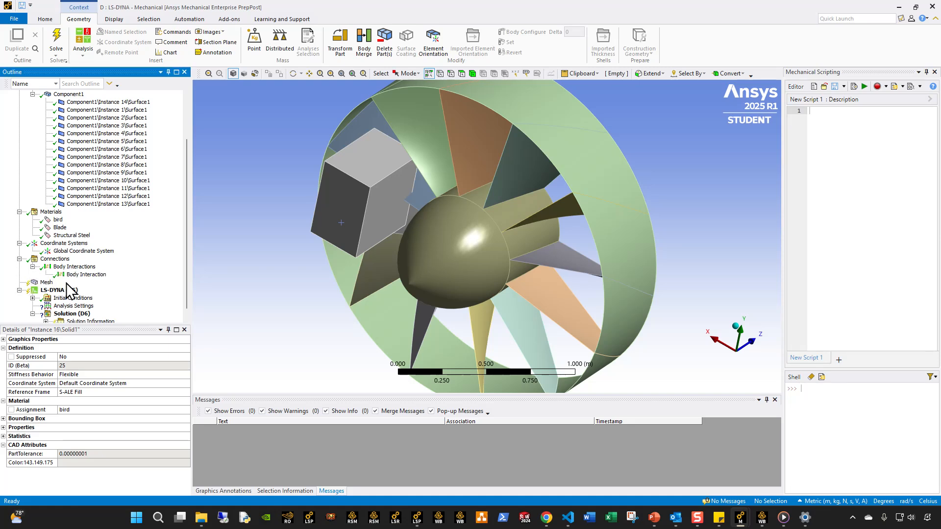
{"action": "right_click", "coordinate": [78, 275]}
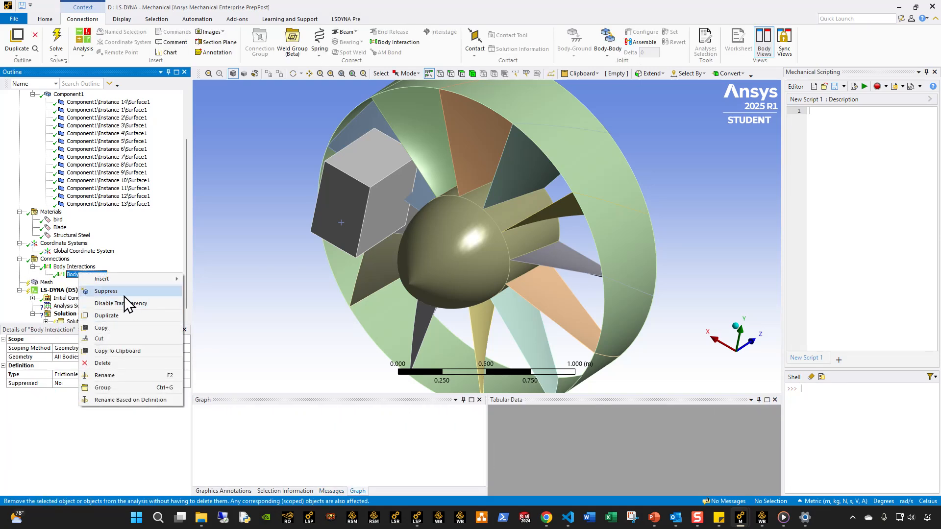
{"action": "left_click", "coordinate": [243, 257]}
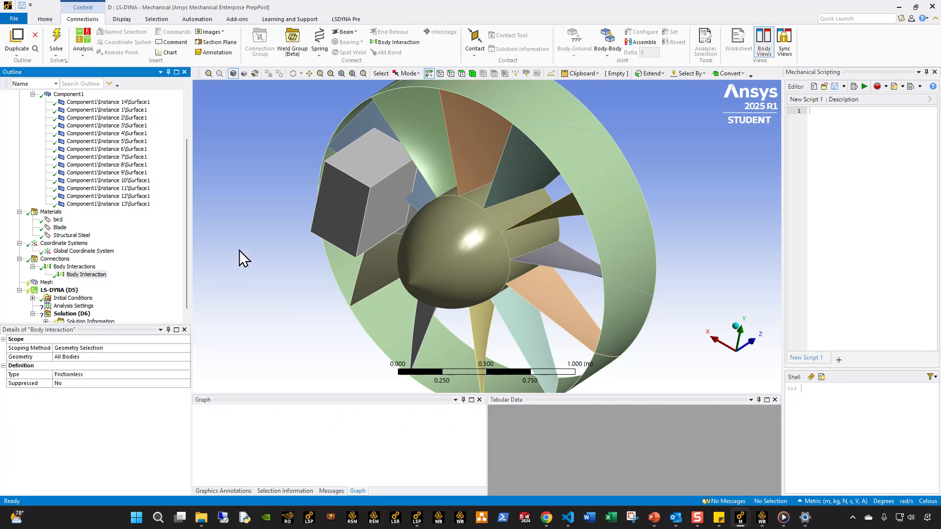
Set the global mesh element order to Linear.
{"action": "left_click", "coordinate": [47, 283]}
{"action": "left_click", "coordinate": [341, 222]}
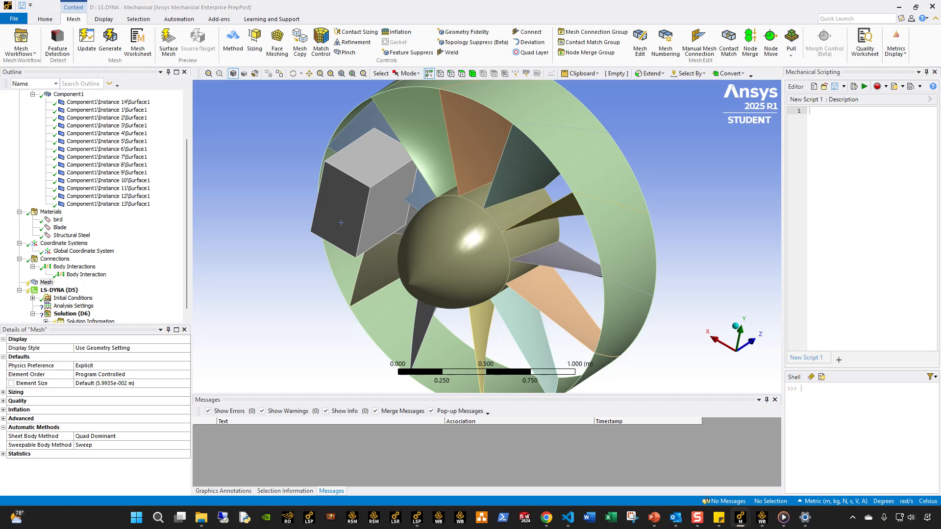
{"action": "left_click", "coordinate": [48, 284]}
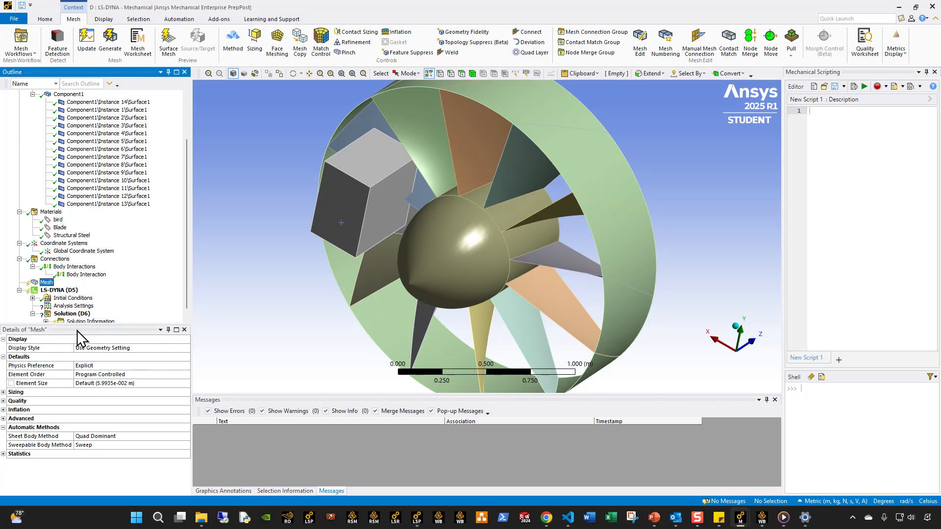
{"action": "left_click", "coordinate": [188, 376]}
{"action": "left_click", "coordinate": [187, 375]}
{"action": "left_click", "coordinate": [102, 392]}
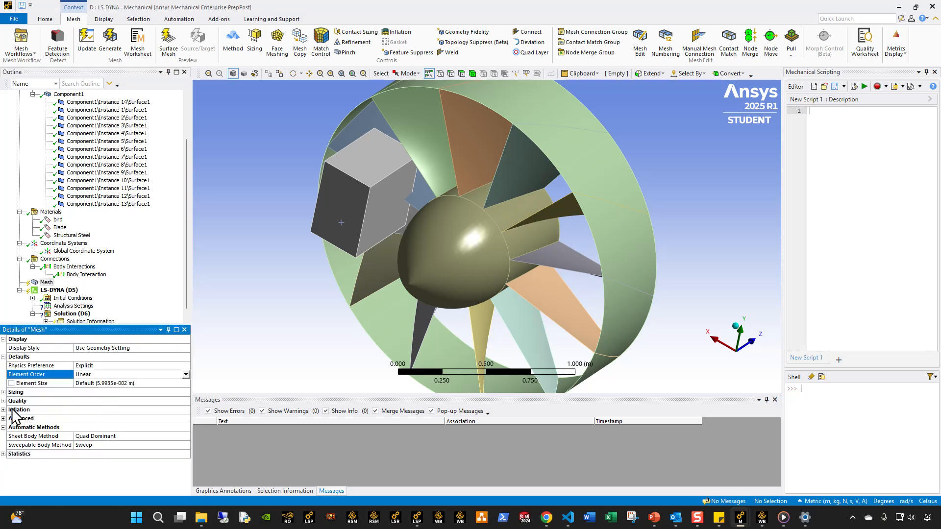
Review the mesh sizing settings and set the global element size to 2e-2 m.
{"action": "left_click", "coordinate": [10, 393]}
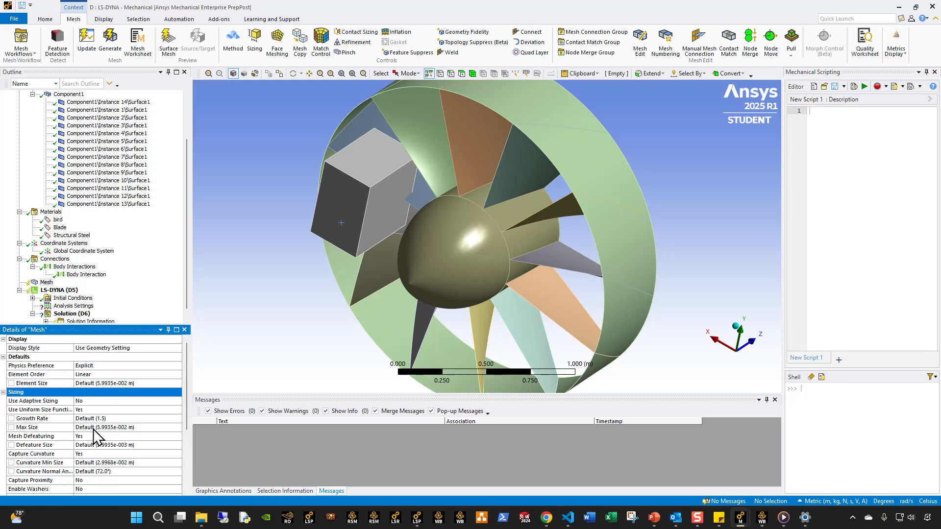
{"action": "left_click", "coordinate": [3, 392]}
{"action": "left_click", "coordinate": [96, 383]}
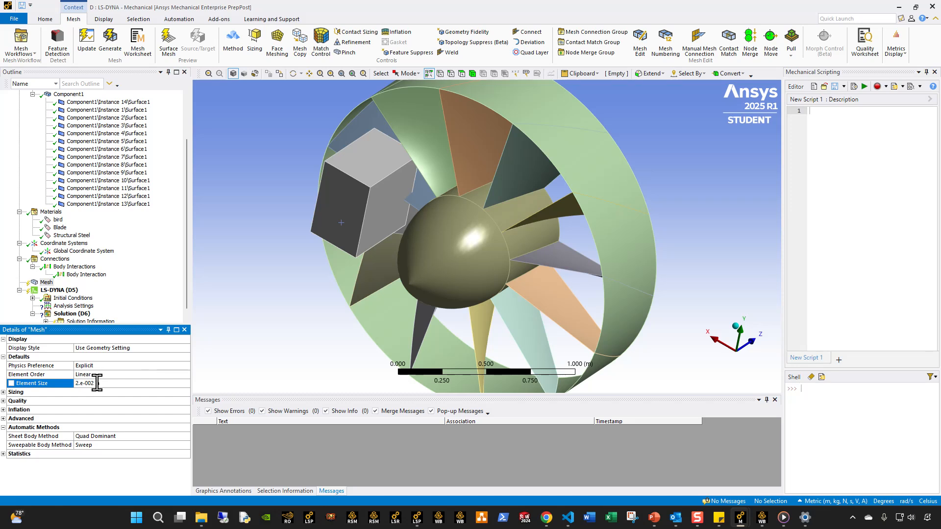
{"action": "key", "text": "Return"}
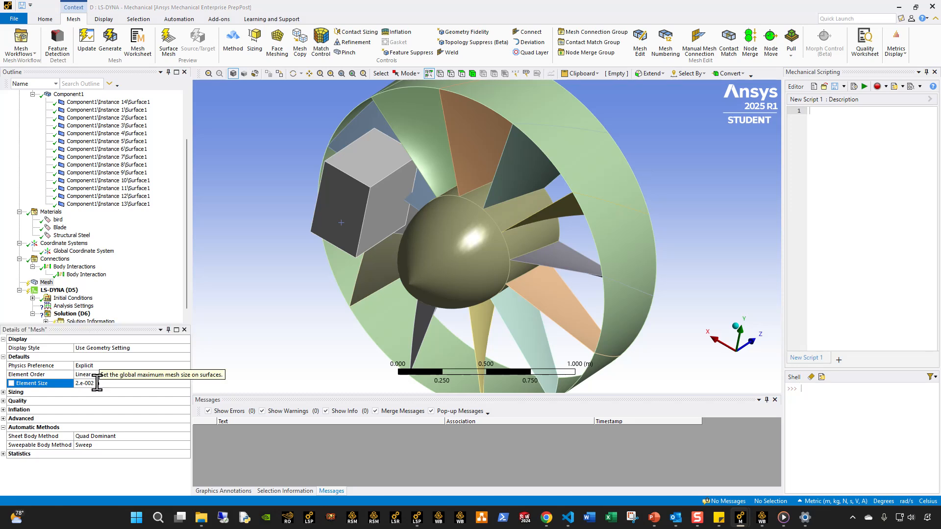
Generate the mesh for all bodies, expand its sizing settings and inspect the meshed fan.
{"action": "right_click", "coordinate": [45, 283]}
{"action": "left_click", "coordinate": [74, 318]}
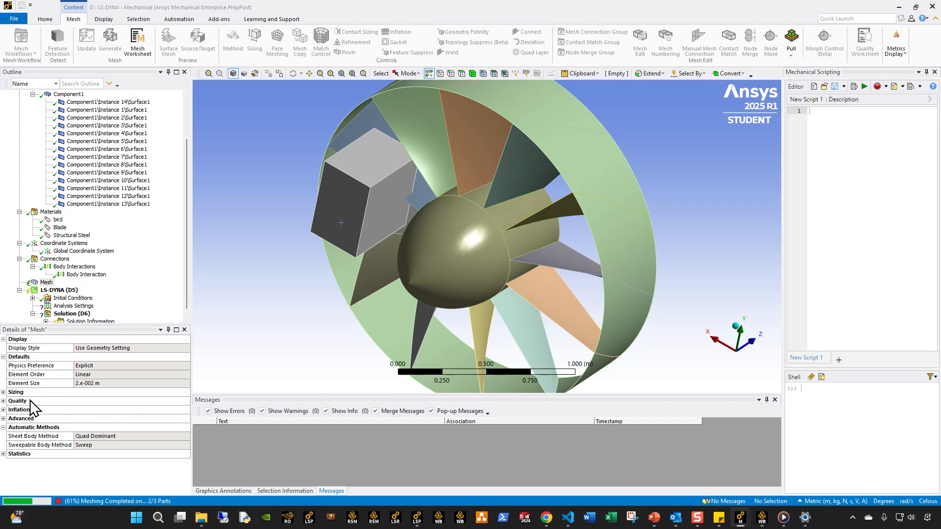
{"action": "left_click", "coordinate": [4, 393]}
{"action": "middle_click_drag", "start_coordinate": [357, 273], "coordinate": [319, 263]}
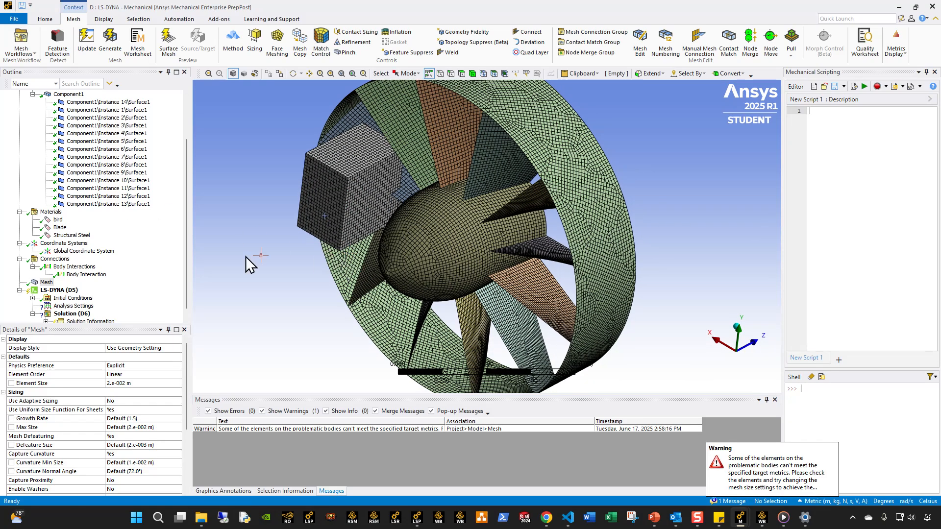
Insert an S-ALE Mesh object under the model and scope it to the box-shaped solid around the bird.
{"action": "left_click", "coordinate": [46, 212]}
{"action": "scroll", "coordinate": [40, 221], "scroll_direction": "up", "scroll_amount": 3}
{"action": "right_click", "coordinate": [34, 102]}
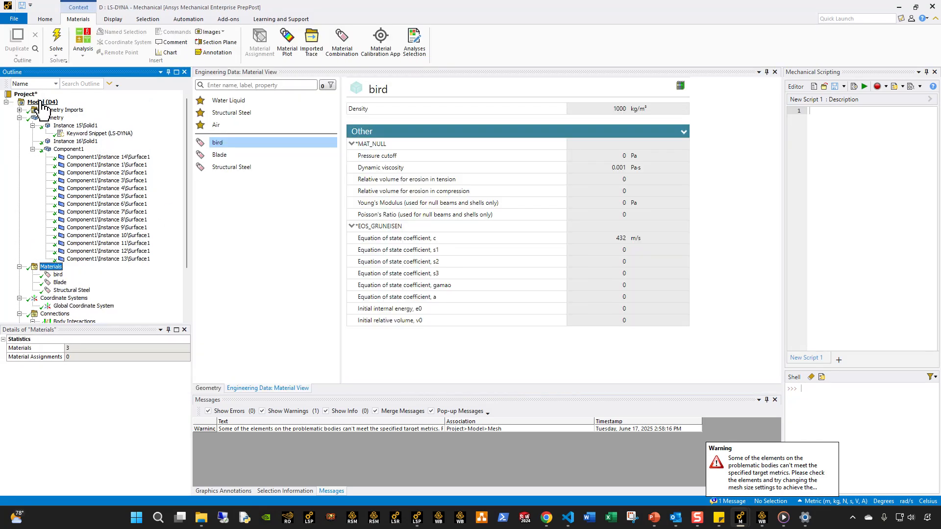
{"action": "mouse_move", "coordinate": [98, 105]}
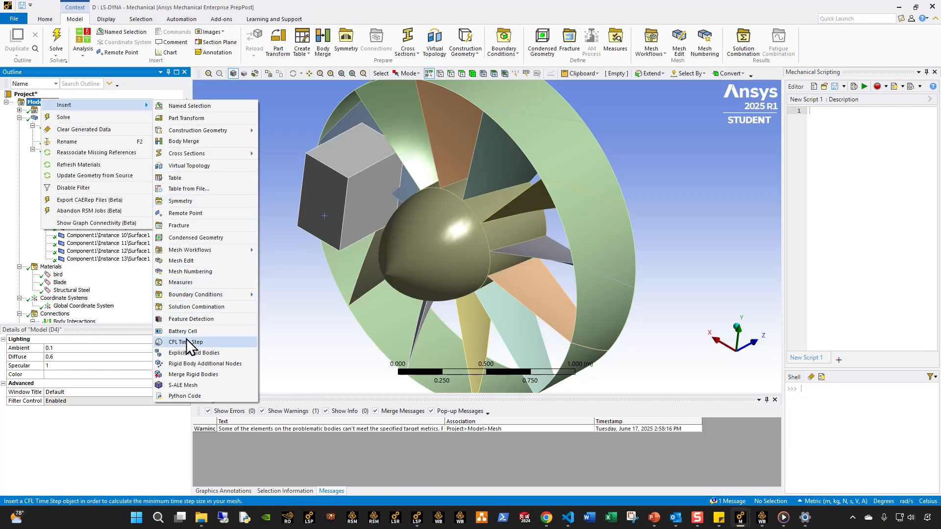
{"action": "left_click", "coordinate": [145, 353]}
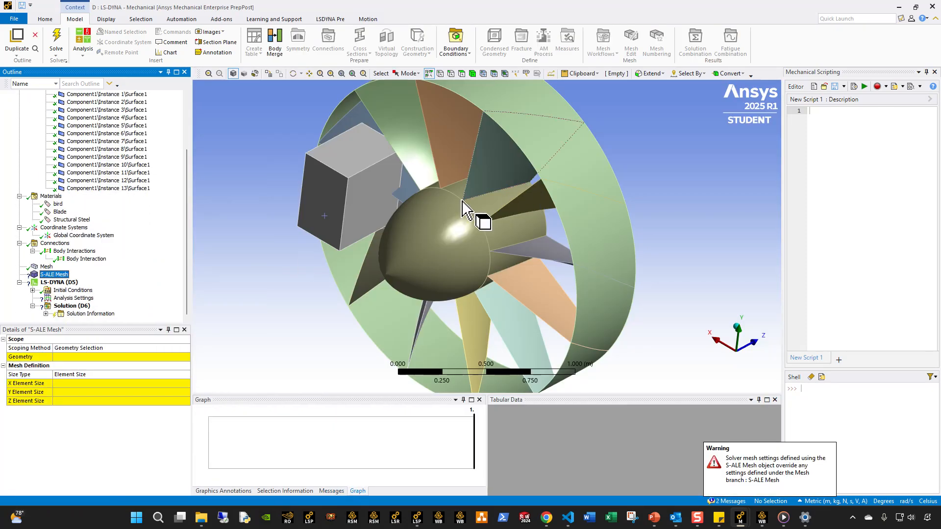
{"action": "left_click", "coordinate": [332, 193]}
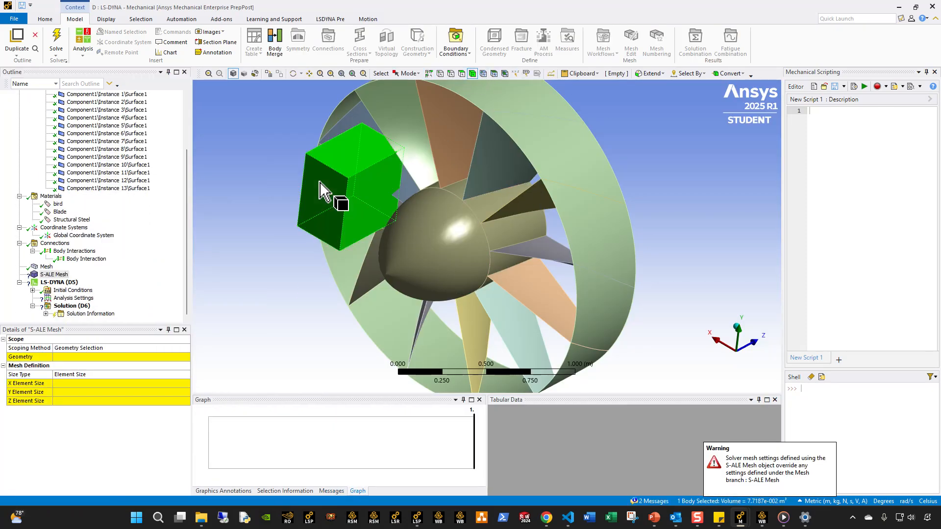
{"action": "left_click", "coordinate": [64, 360]}
{"action": "left_click", "coordinate": [63, 358]}
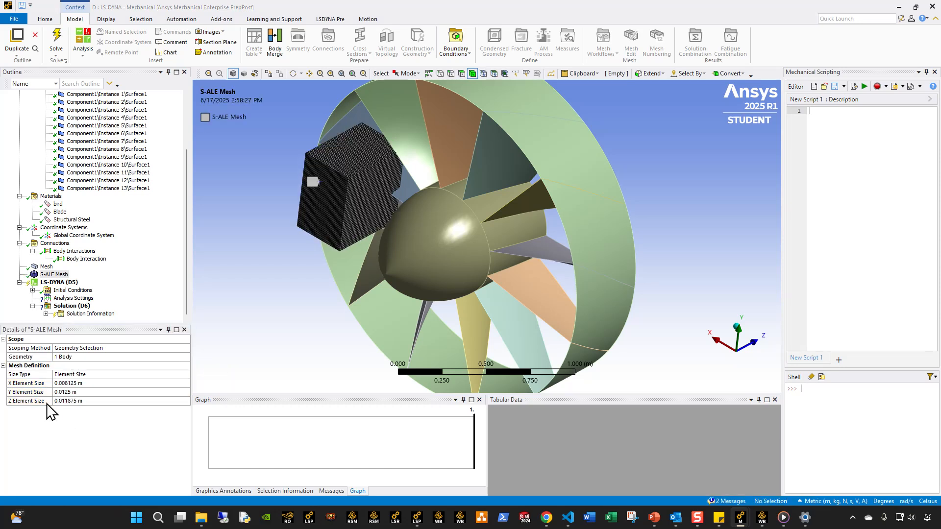
Set the S-ALE mesh's X, Y and Z element sizes to 0.02 m and inspect the resulting grid.
{"action": "left_click", "coordinate": [105, 382]}
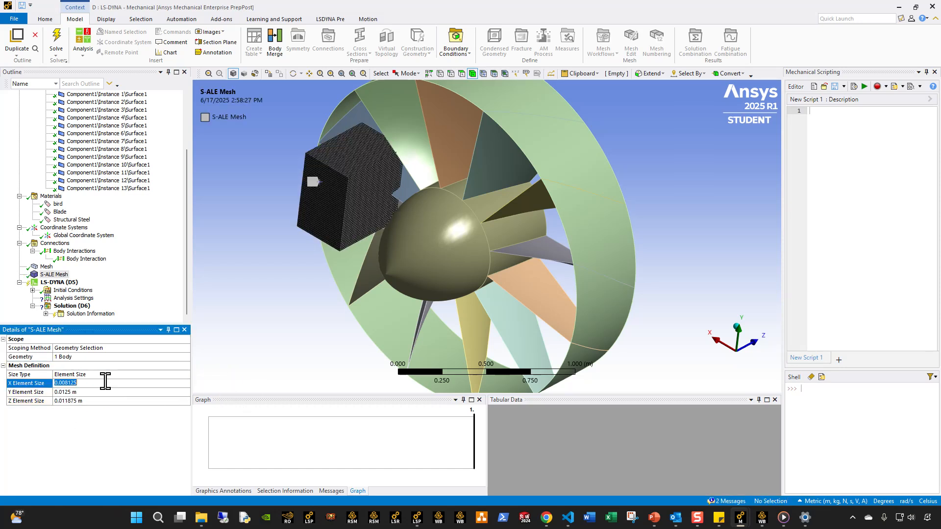
{"action": "type", "text": "0.02"}
{"action": "key", "text": "Return"}
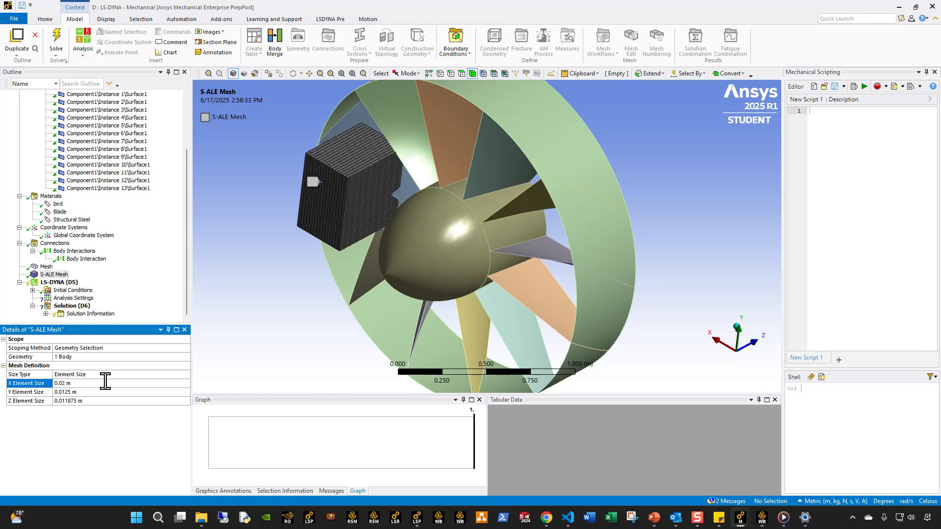
{"action": "left_click", "coordinate": [78, 393]}
{"action": "type", "text": "0.02"}
{"action": "left_click", "coordinate": [78, 402]}
{"action": "type", "text": "0.02"}
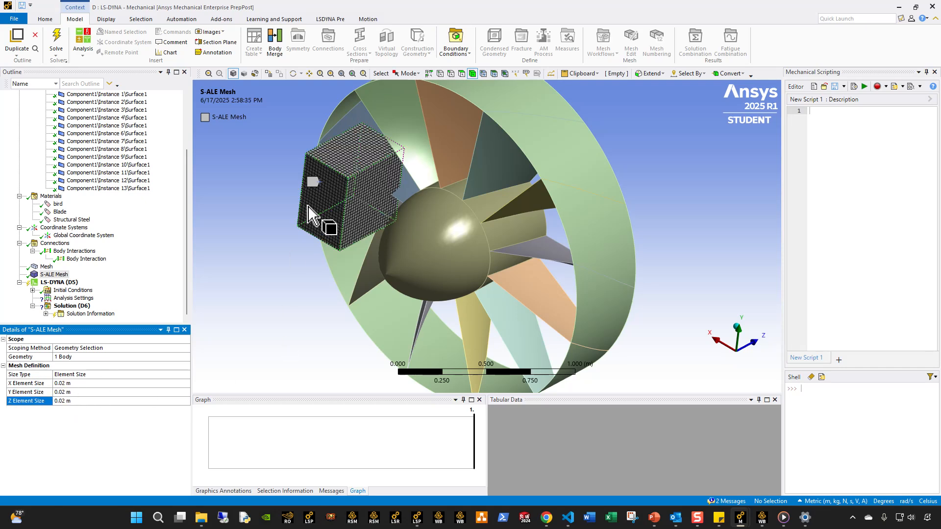
{"action": "scroll", "coordinate": [314, 209], "scroll_direction": "up", "scroll_amount": 3}
{"action": "middle_click_drag", "start_coordinate": [364, 247], "coordinate": [430, 265], "text": "ctrl"}
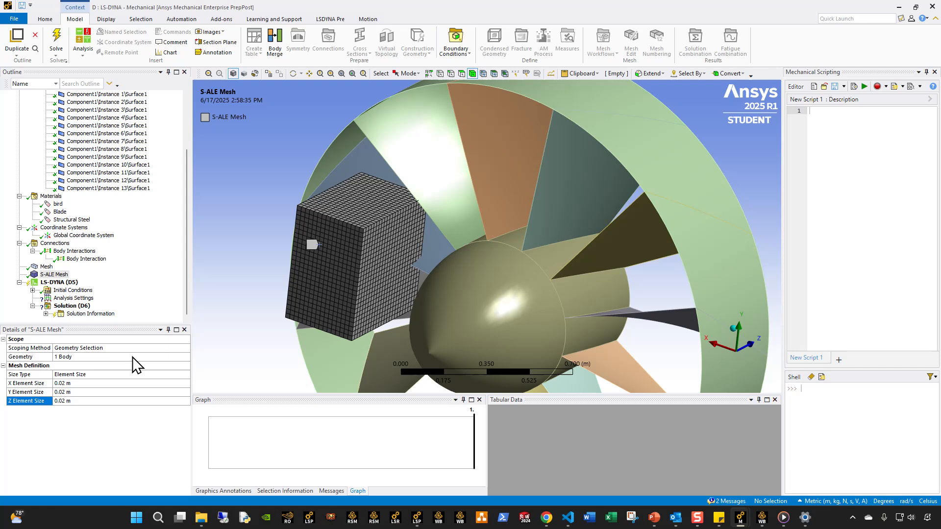
Refine the S-ALE mesh to 0.01 m element size in X, Y and Z and inspect the grid.
{"action": "left_click", "coordinate": [96, 384]}
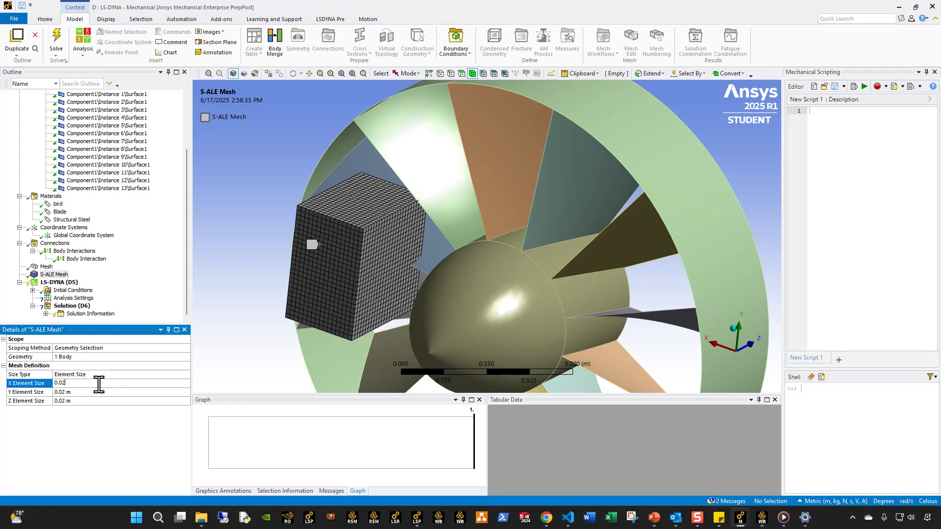
{"action": "type", "text": "1"}
{"action": "key", "text": "Return"}
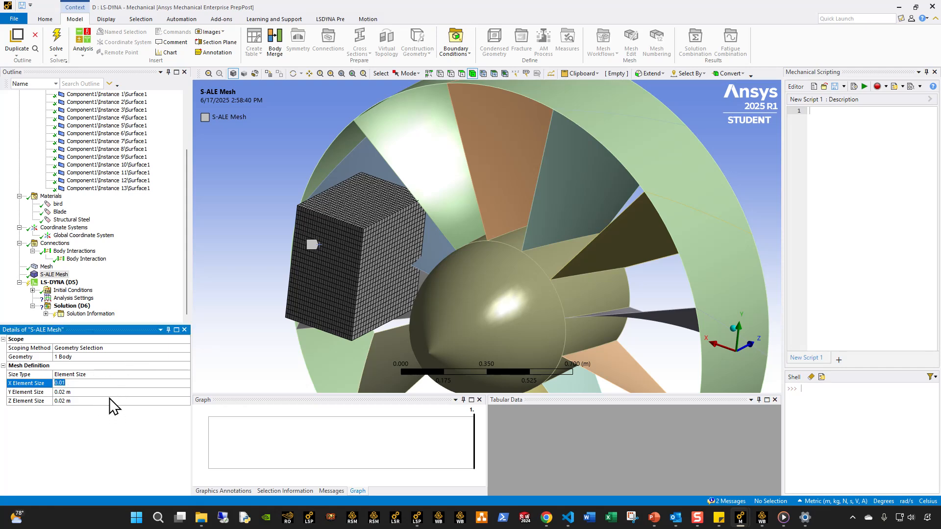
{"action": "left_click", "coordinate": [104, 401]}
{"action": "type", "text": "0.01"}
{"action": "left_click", "coordinate": [86, 391]}
{"action": "type", "text": "0.01"}
{"action": "left_click", "coordinate": [231, 305]}
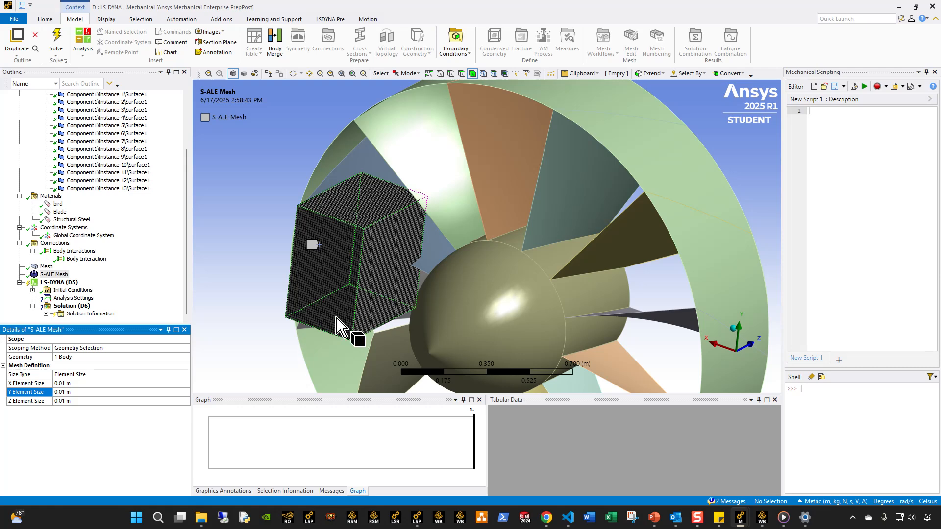
{"action": "scroll", "coordinate": [384, 311], "scroll_direction": "down", "scroll_amount": 5}
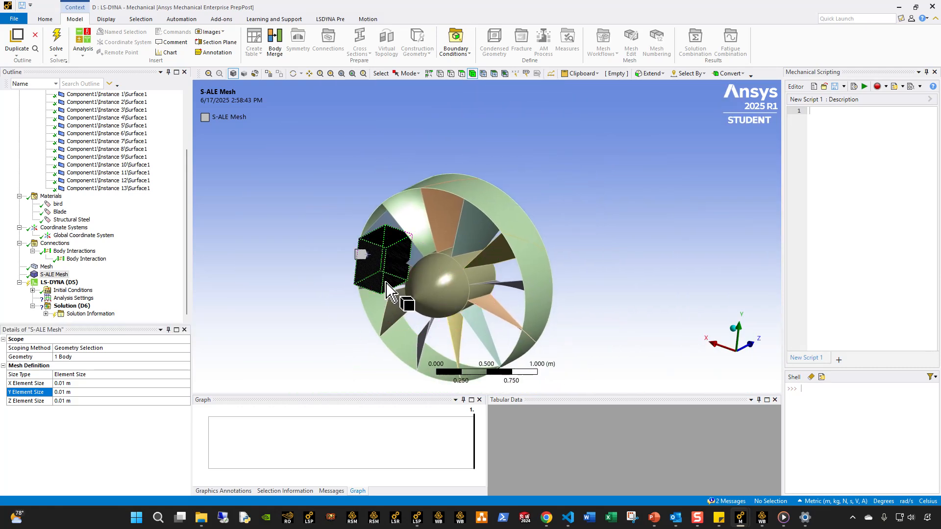
{"action": "scroll", "coordinate": [387, 302], "scroll_direction": "up", "scroll_amount": 3}
{"action": "middle_click_drag", "start_coordinate": [389, 308], "coordinate": [448, 302], "text": "ctrl"}
{"action": "scroll", "coordinate": [453, 256], "scroll_direction": "up", "scroll_amount": 3}
{"action": "scroll", "coordinate": [445, 302], "scroll_direction": "up", "scroll_amount": 4}
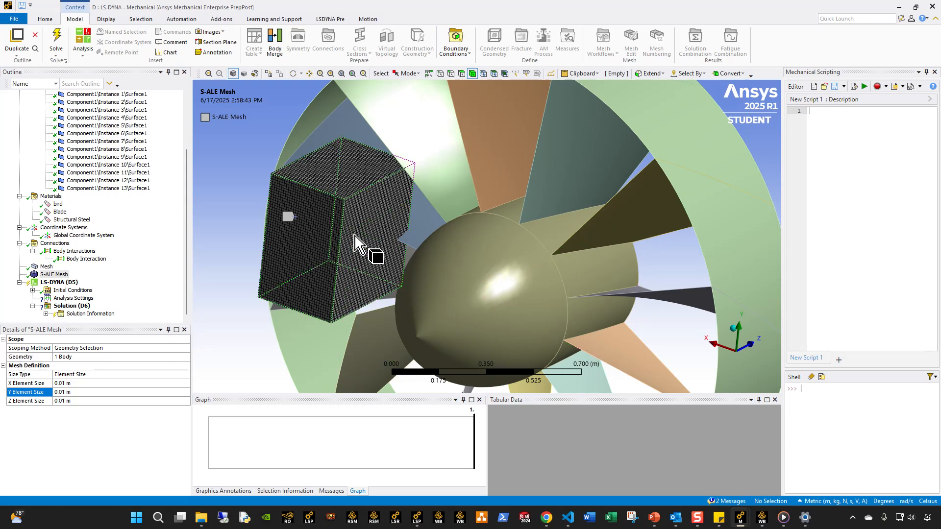
Hide the box-shaped solid and inspect the bird body inside the S-ALE grid.
{"action": "left_click", "coordinate": [53, 276]}
{"action": "scroll", "coordinate": [67, 251], "scroll_direction": "up", "scroll_amount": 3}
{"action": "scroll", "coordinate": [335, 231], "scroll_direction": "up", "scroll_amount": 3}
{"action": "left_click", "coordinate": [335, 231]}
{"action": "right_click", "coordinate": [335, 231]}
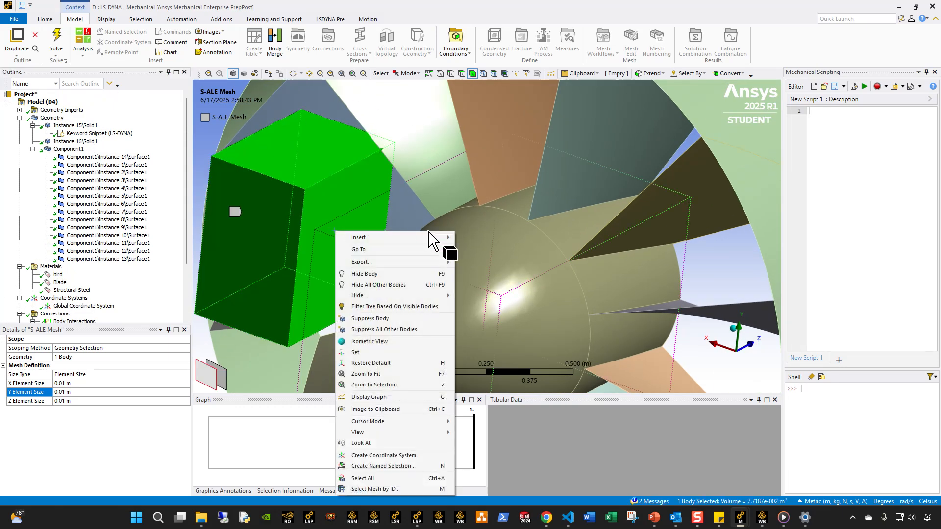
{"action": "left_click", "coordinate": [378, 274]}
{"action": "left_click", "coordinate": [374, 287]}
{"action": "middle_click_drag", "start_coordinate": [374, 287], "coordinate": [410, 288]}
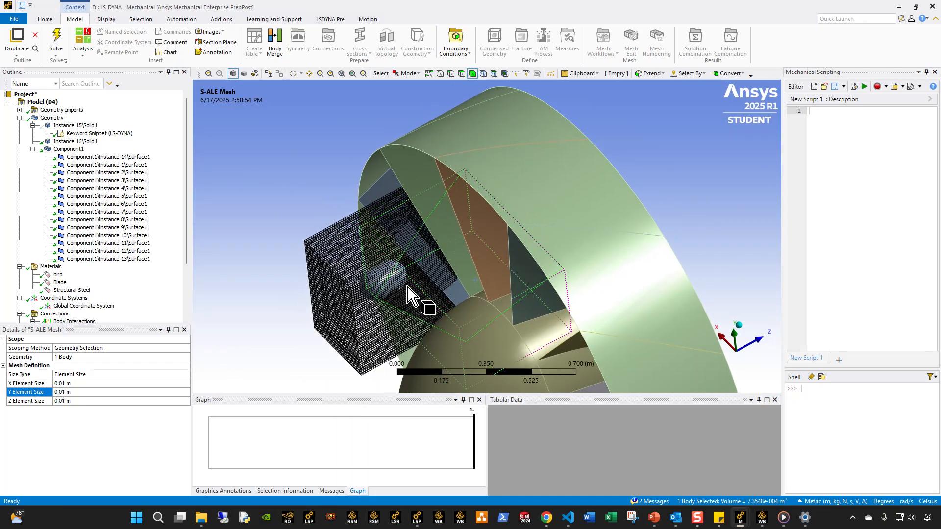
{"action": "left_click", "coordinate": [379, 278]}
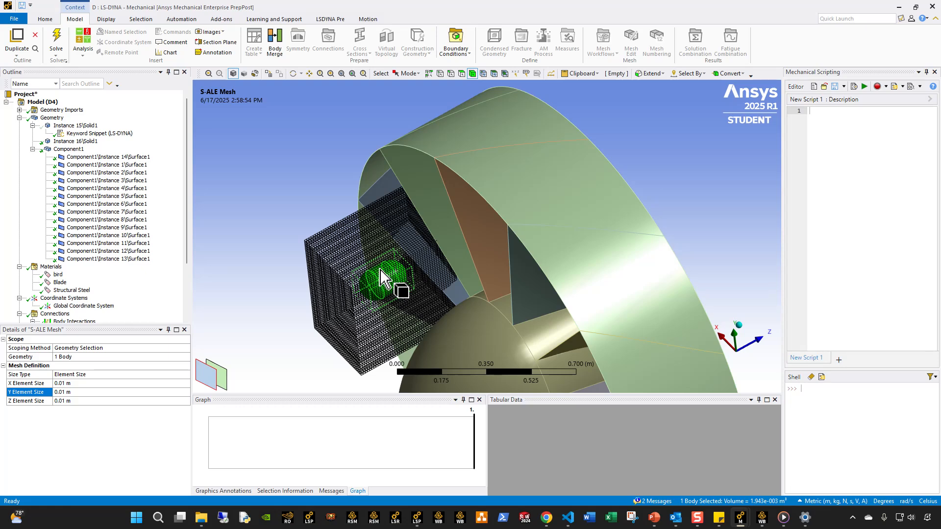
{"action": "middle_click_drag", "start_coordinate": [405, 288], "coordinate": [346, 203]}
{"action": "left_click", "coordinate": [229, 216]}
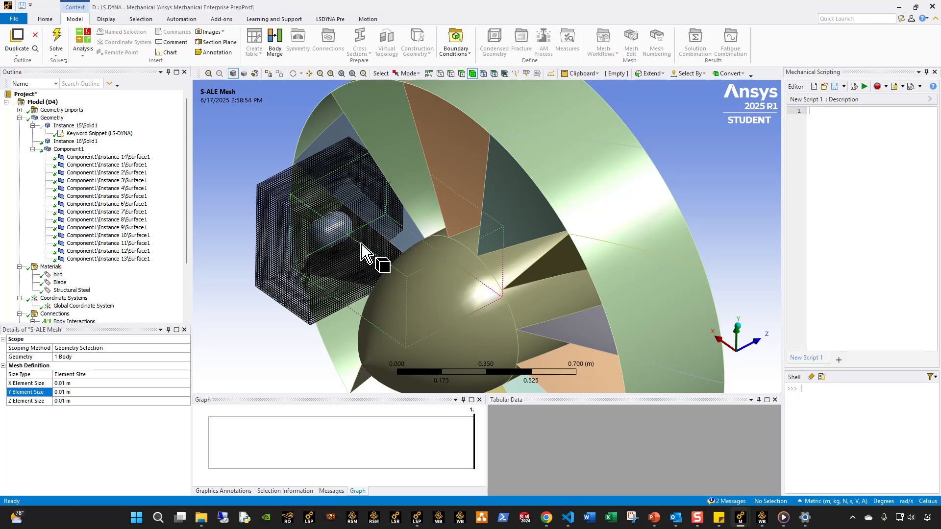
Review the bird solid's properties and the body interaction's scope and type.
{"action": "left_click", "coordinate": [94, 142]}
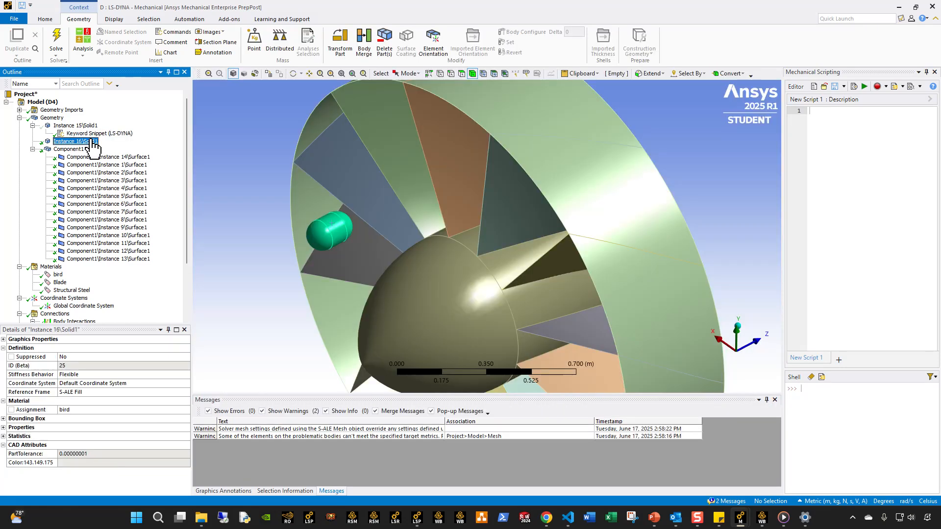
{"action": "middle_click_drag", "start_coordinate": [273, 284], "coordinate": [458, 275]}
{"action": "scroll", "coordinate": [43, 308], "scroll_direction": "down", "scroll_amount": 3}
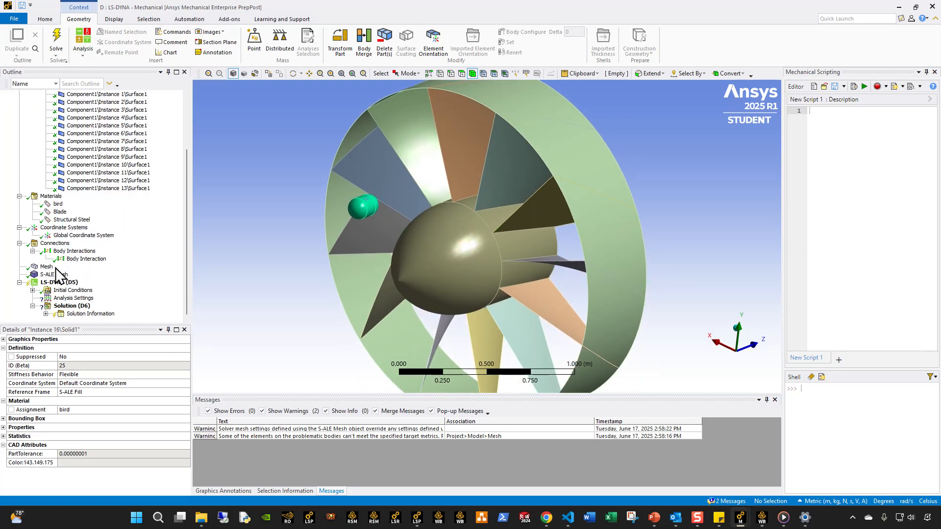
{"action": "scroll", "coordinate": [58, 267], "scroll_direction": "up", "scroll_amount": 1}
{"action": "left_click", "coordinate": [81, 283]}
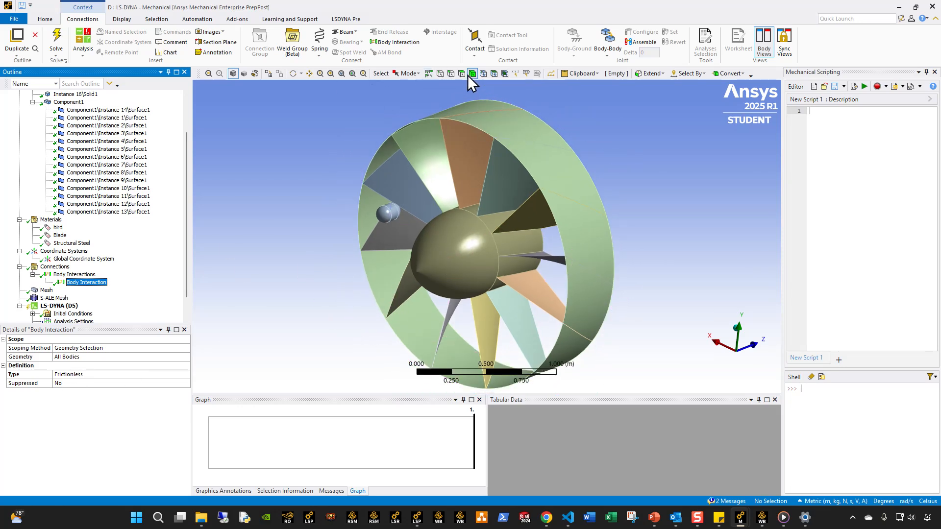
{"action": "scroll", "coordinate": [27, 311], "scroll_direction": "down", "scroll_amount": 1}
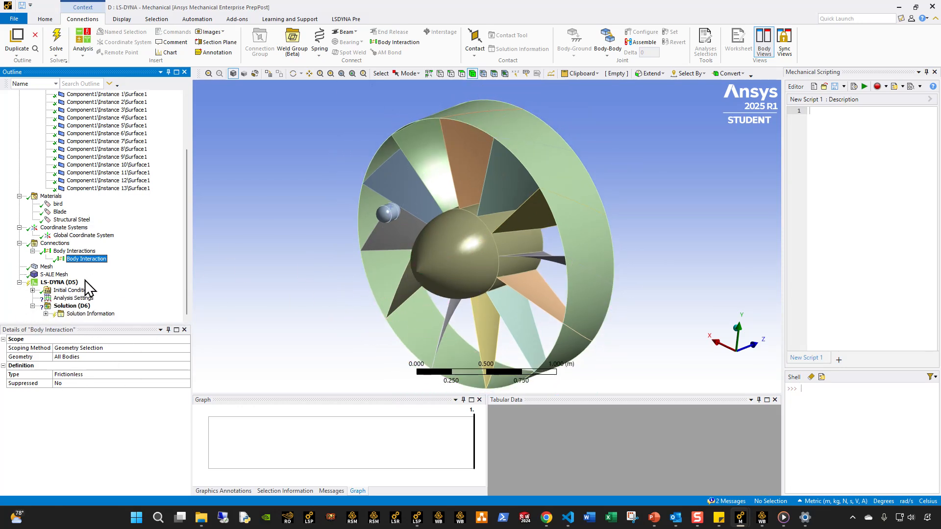
Hide the bird body together with the fan blade selected behind it.
{"action": "left_click", "coordinate": [397, 218]}
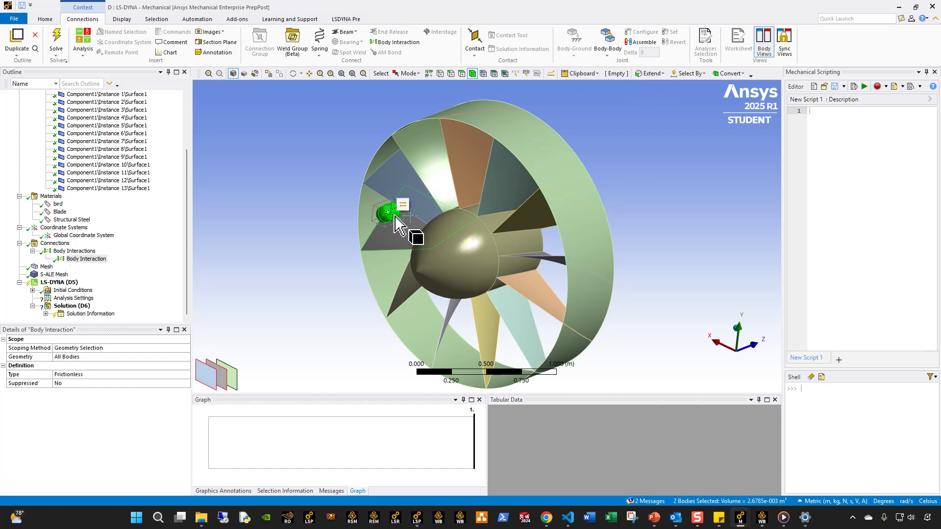
{"action": "key", "text": "F9"}
{"action": "scroll", "coordinate": [404, 213], "scroll_direction": "down", "scroll_amount": 2}
Box-select all visible fan bodies and create a named selection called Blade_Set from them.
{"action": "left_click", "coordinate": [410, 75]}
{"action": "left_click", "coordinate": [417, 95]}
{"action": "left_click", "coordinate": [408, 77]}
{"action": "left_click", "coordinate": [343, 220]}
{"action": "scroll", "coordinate": [387, 228], "scroll_direction": "down", "scroll_amount": 2}
{"action": "left_click_drag", "start_coordinate": [357, 142], "coordinate": [610, 374]}
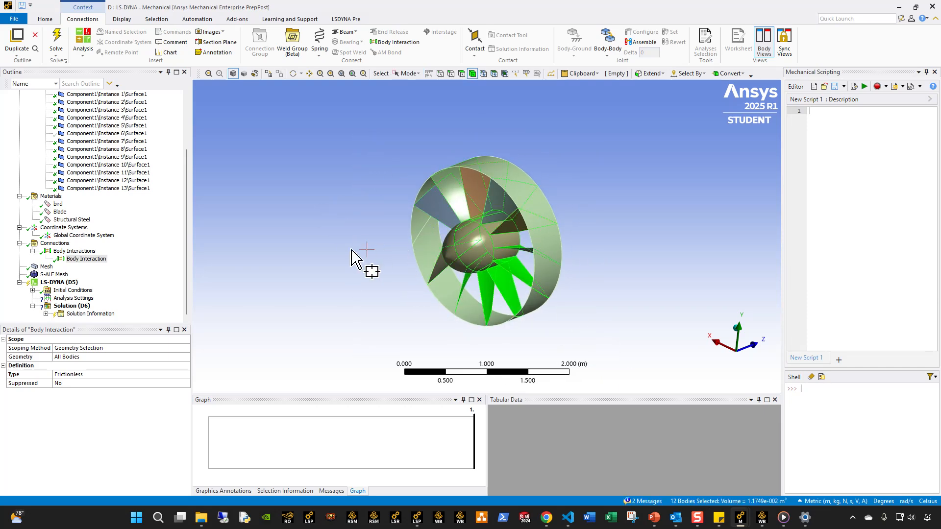
{"action": "left_click", "coordinate": [368, 263]}
{"action": "left_click_drag", "start_coordinate": [332, 110], "coordinate": [658, 371]}
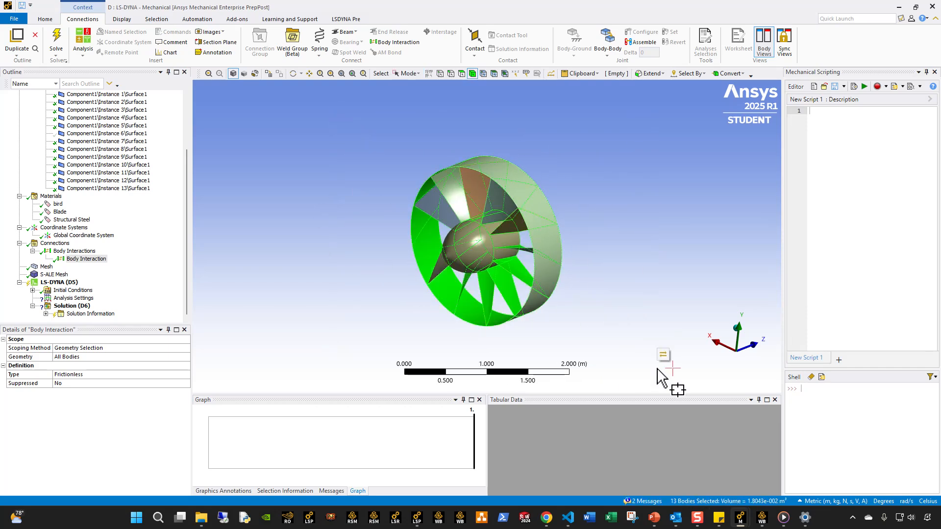
{"action": "key", "text": "n"}
{"action": "type", "text": "Blade_"}
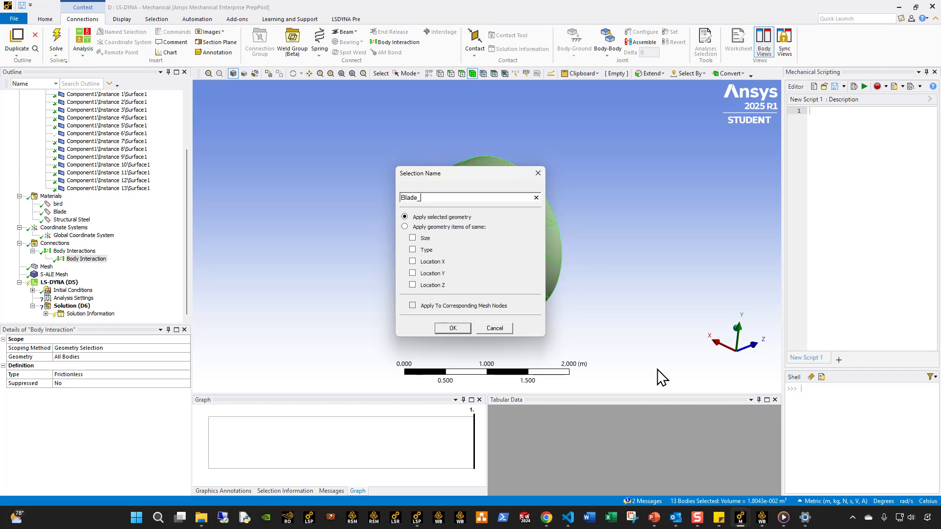
{"action": "type", "text": "NS"}
{"action": "key", "text": "Return"}
{"action": "left_click", "coordinate": [282, 321]}
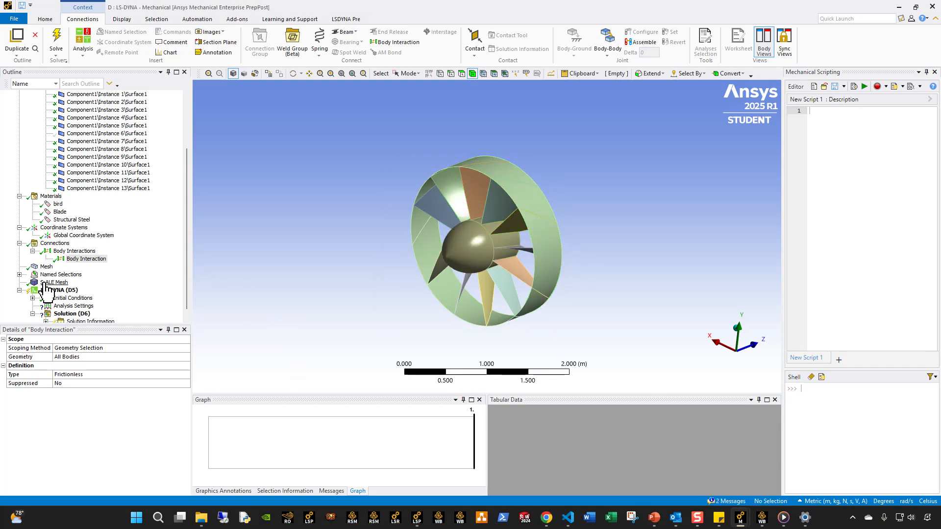
Check the bodies in Blade_Set, then scope the body interaction to that named selection.
{"action": "left_click", "coordinate": [20, 275]}
{"action": "left_click", "coordinate": [69, 283]}
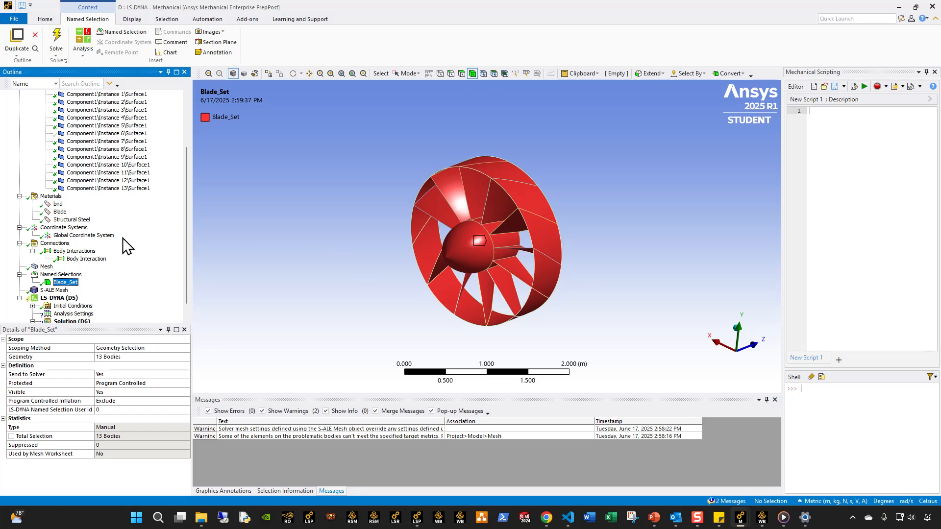
{"action": "left_click", "coordinate": [87, 259]}
{"action": "left_click", "coordinate": [111, 348]}
{"action": "left_click", "coordinate": [113, 365]}
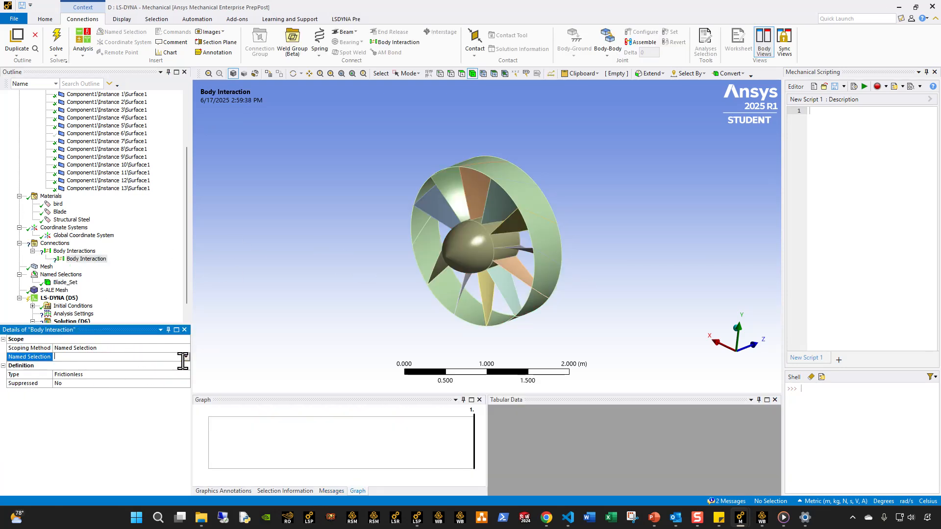
{"action": "left_click", "coordinate": [185, 357]}
{"action": "left_click", "coordinate": [71, 366]}
Make all hidden bodies visible again to check which ones the body interaction covers.
{"action": "scroll", "coordinate": [446, 296], "scroll_direction": "up", "scroll_amount": 3}
{"action": "middle_click_drag", "start_coordinate": [446, 304], "coordinate": [479, 273]}
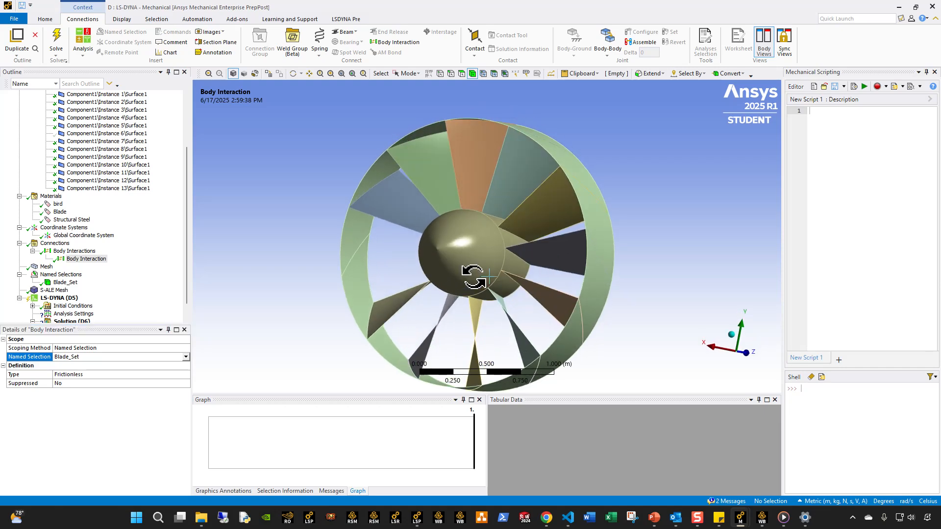
{"action": "right_click", "coordinate": [246, 252]}
{"action": "left_click", "coordinate": [283, 303]}
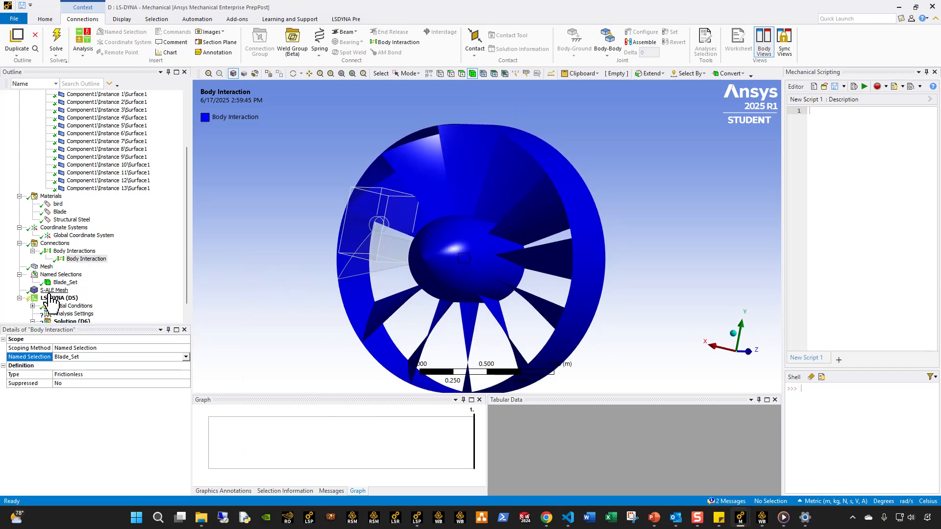
Switch to single selection and add the missing blade below the box-shaped solid to the Blade_Set named selection.
{"action": "left_click", "coordinate": [65, 282]}
{"action": "left_click", "coordinate": [114, 357]}
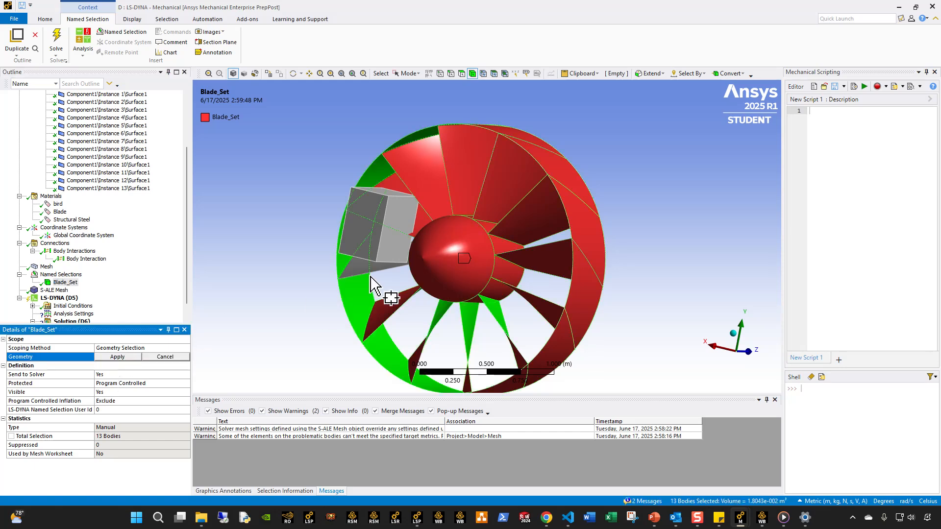
{"action": "left_click", "coordinate": [416, 88]}
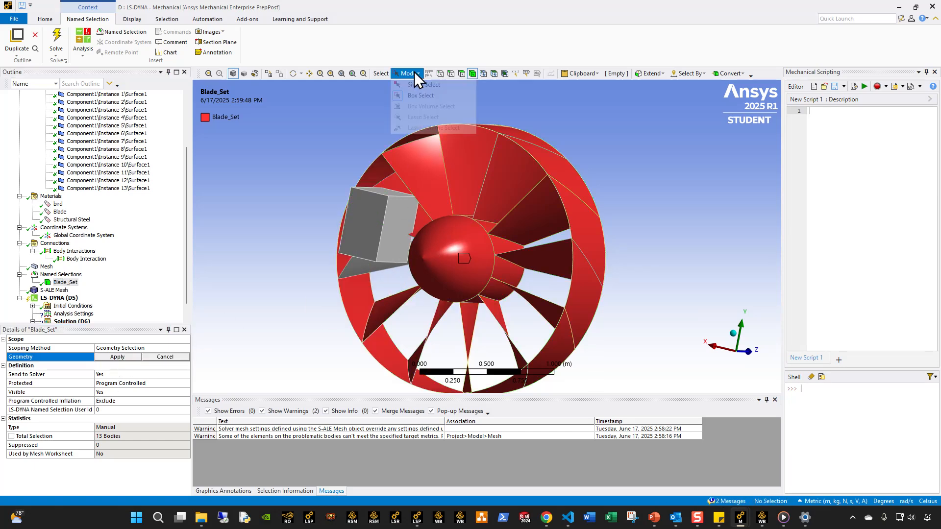
{"action": "left_click", "coordinate": [66, 283]}
{"action": "left_click", "coordinate": [113, 357]}
{"action": "left_click", "coordinate": [370, 268], "text": "ctrl"}
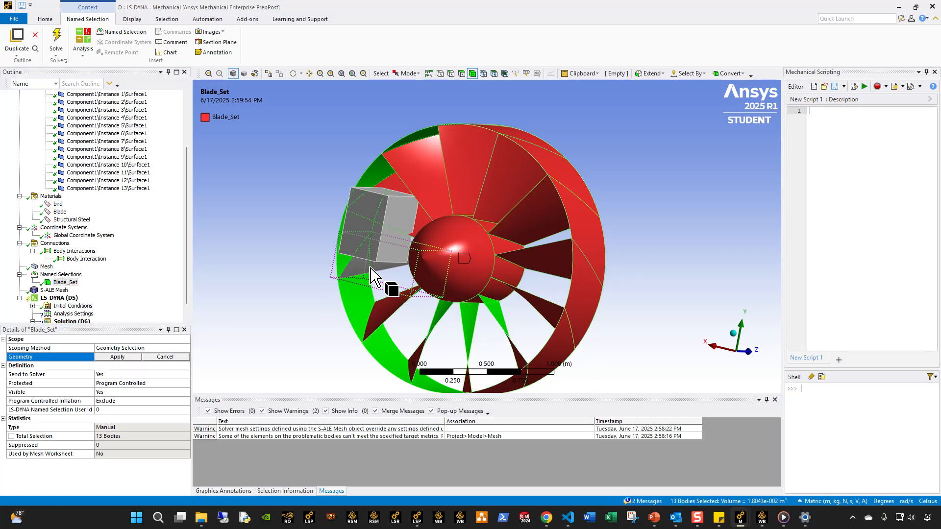
{"action": "left_click", "coordinate": [118, 357]}
{"action": "middle_click_drag", "start_coordinate": [443, 321], "coordinate": [470, 229]}
{"action": "scroll", "coordinate": [469, 229], "scroll_direction": "down", "scroll_amount": 1}
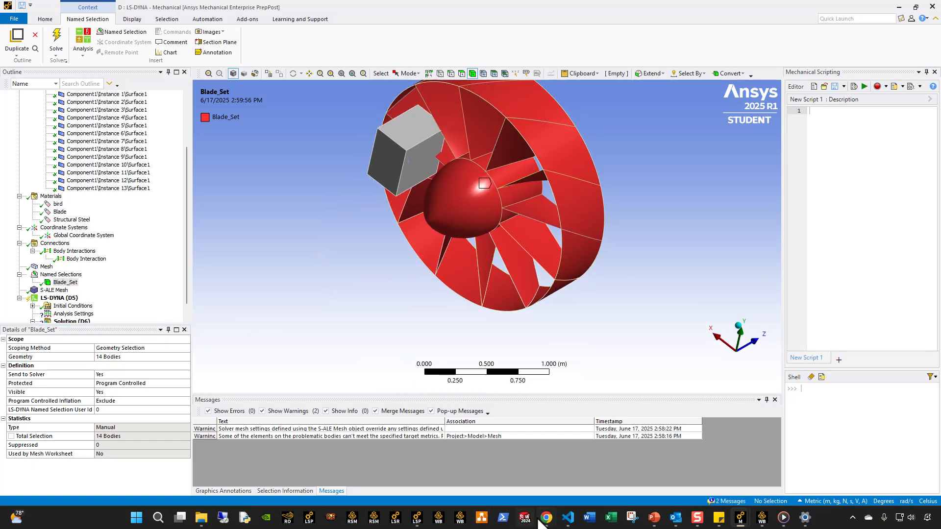
{"action": "mouse_move", "coordinate": [544, 515]}
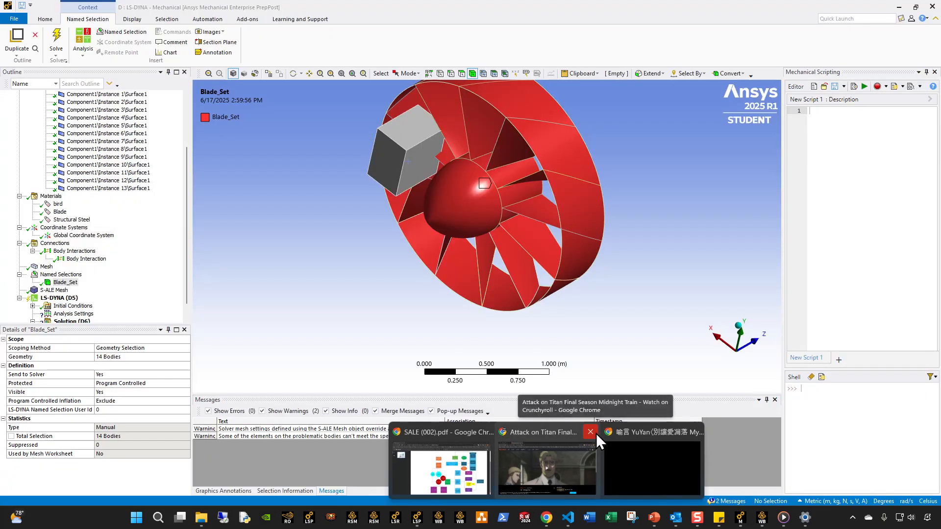
{"action": "left_click", "coordinate": [596, 433]}
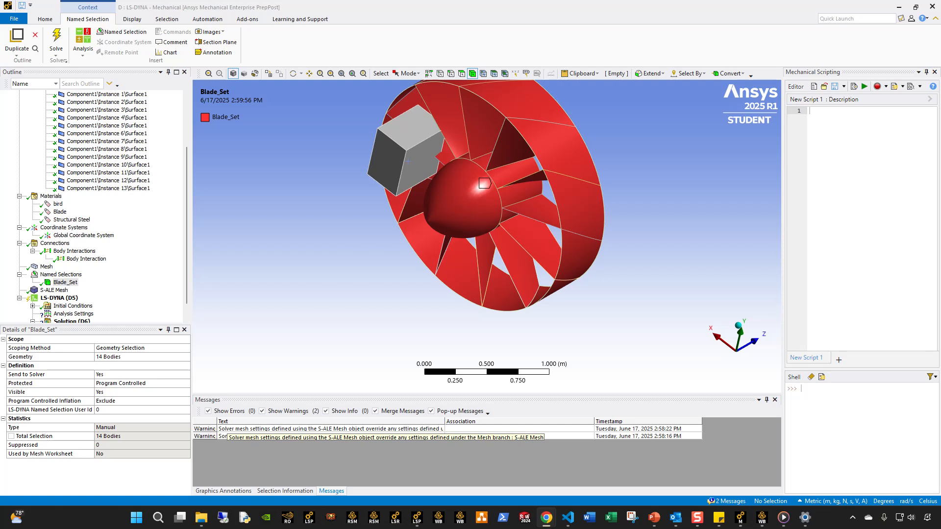
Check the body interaction's scope and type, and compare the bodies it covers with those in Blade_Set.
{"action": "middle_click_drag", "start_coordinate": [451, 290], "coordinate": [389, 294]}
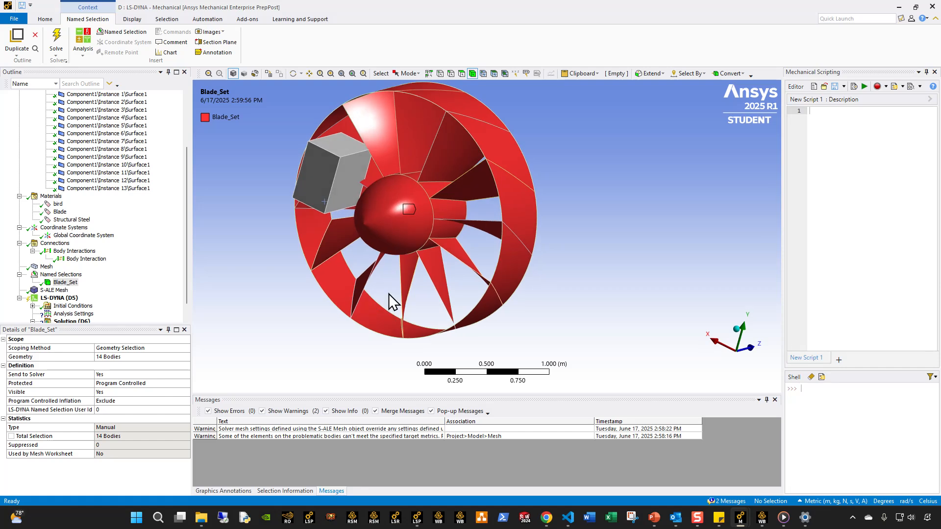
{"action": "left_click", "coordinate": [52, 284]}
{"action": "left_click", "coordinate": [84, 236]}
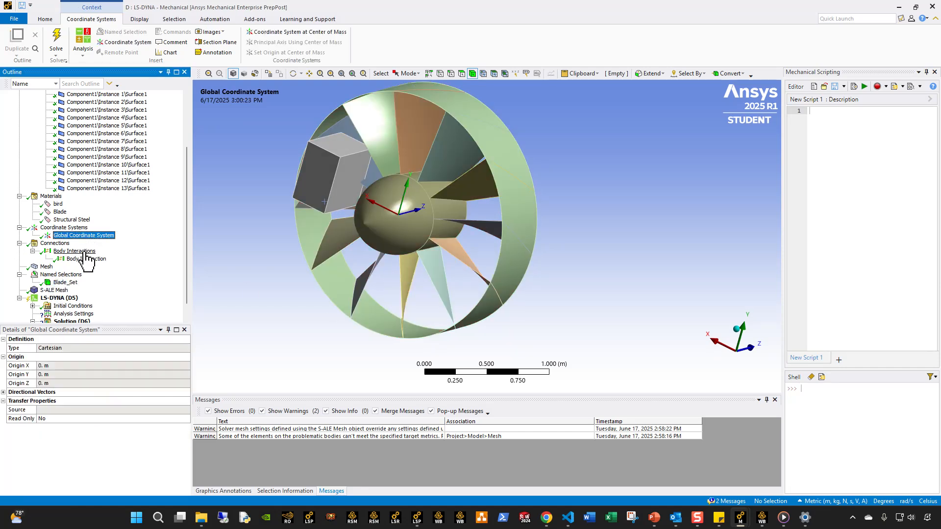
{"action": "left_click", "coordinate": [87, 259]}
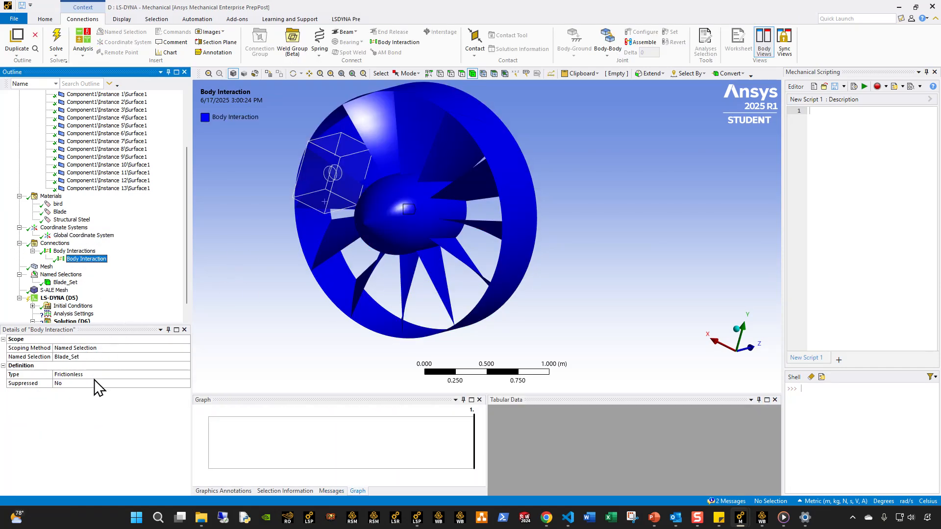
{"action": "middle_click_drag", "start_coordinate": [480, 221], "coordinate": [435, 289]}
{"action": "left_click", "coordinate": [498, 201]}
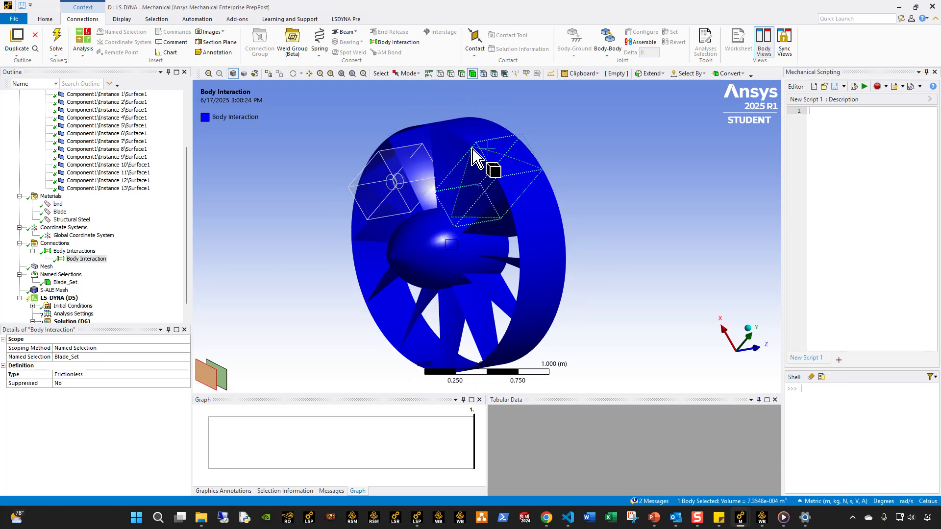
{"action": "left_click", "coordinate": [63, 283]}
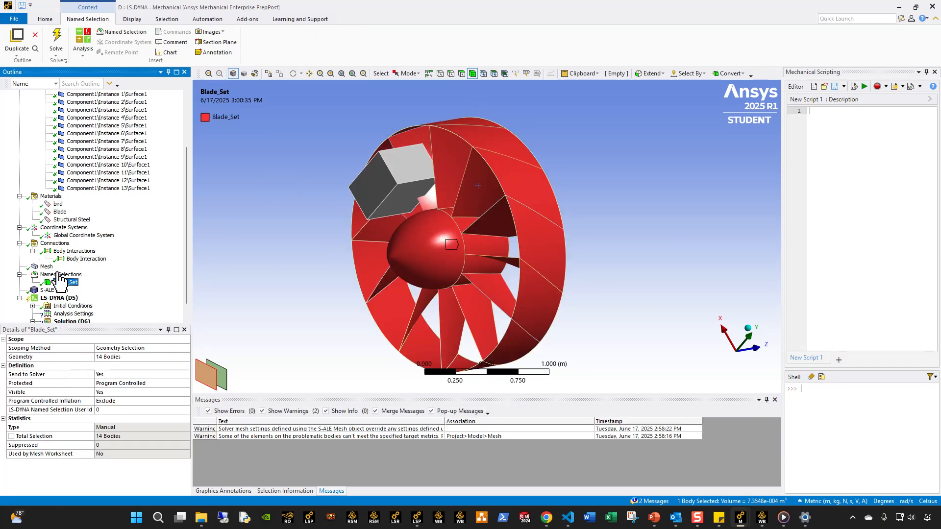
Insert a coupling under the connections and scope its Lagrange bodies to the Blade_Set named selection.
{"action": "right_click", "coordinate": [59, 244]}
{"action": "mouse_move", "coordinate": [100, 250]}
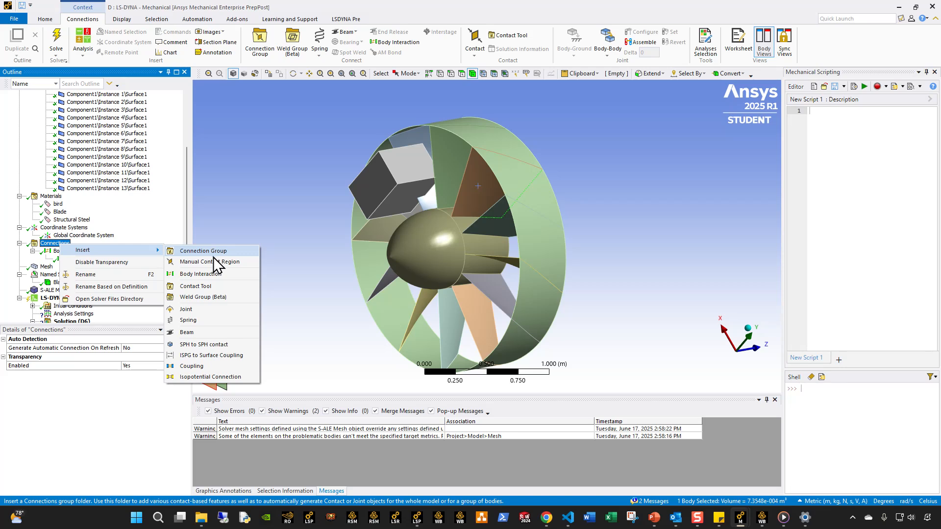
{"action": "left_click", "coordinate": [192, 367]}
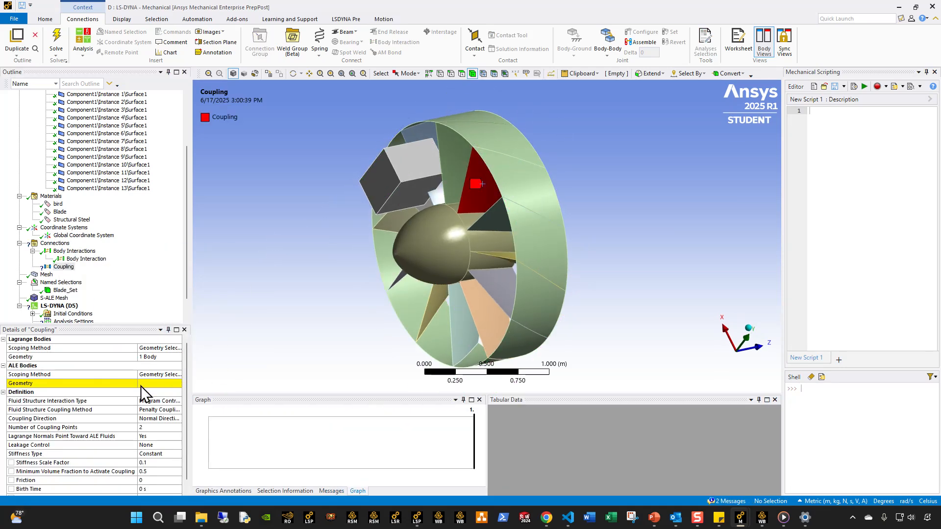
{"action": "left_click", "coordinate": [162, 349]}
{"action": "left_click", "coordinate": [163, 357]}
{"action": "left_click", "coordinate": [177, 357]}
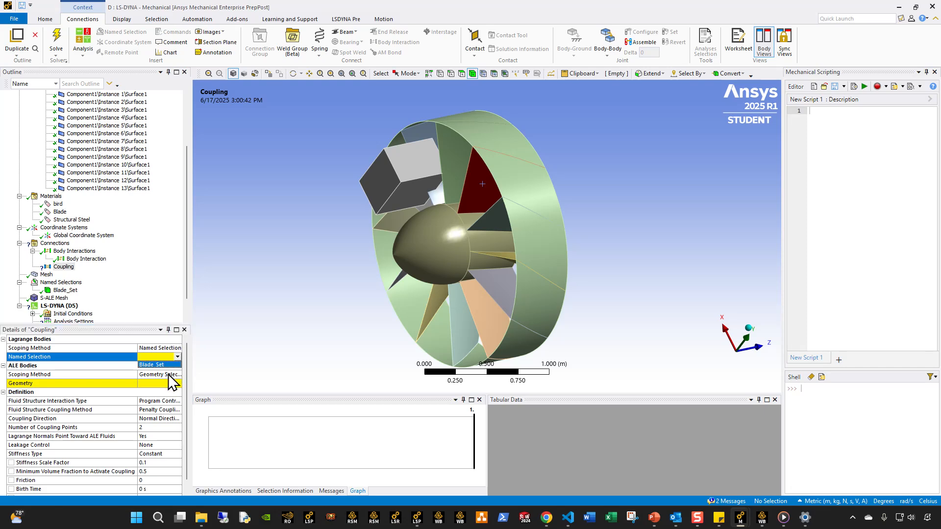
{"action": "left_click", "coordinate": [157, 365]}
Hide the box-shaped solid and assign the bird body inside it as the coupling's ALE body.
{"action": "left_click", "coordinate": [159, 375]}
{"action": "left_click", "coordinate": [396, 168]}
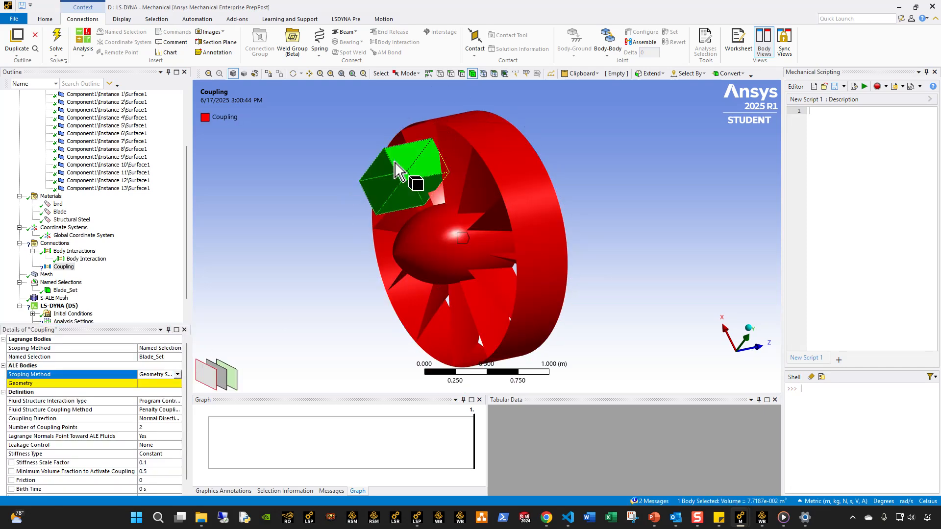
{"action": "key", "text": "F9"}
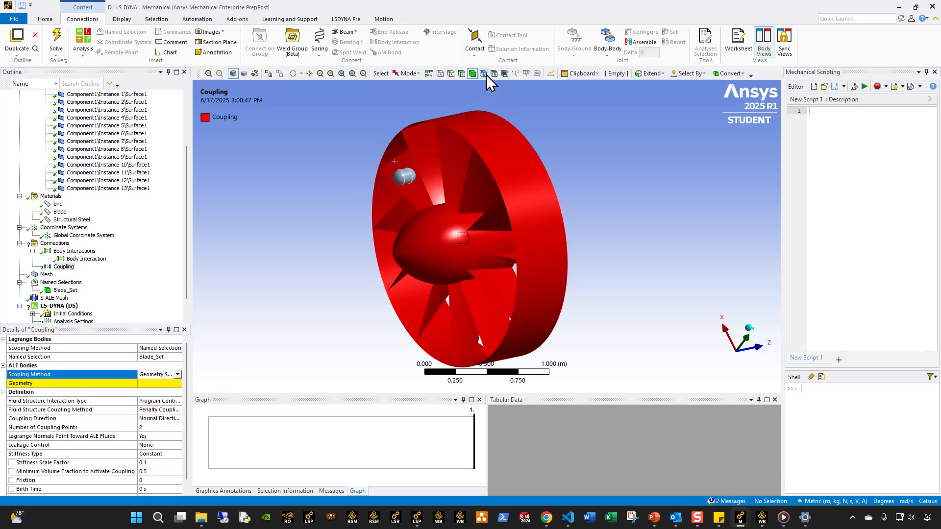
{"action": "left_click", "coordinate": [403, 176]}
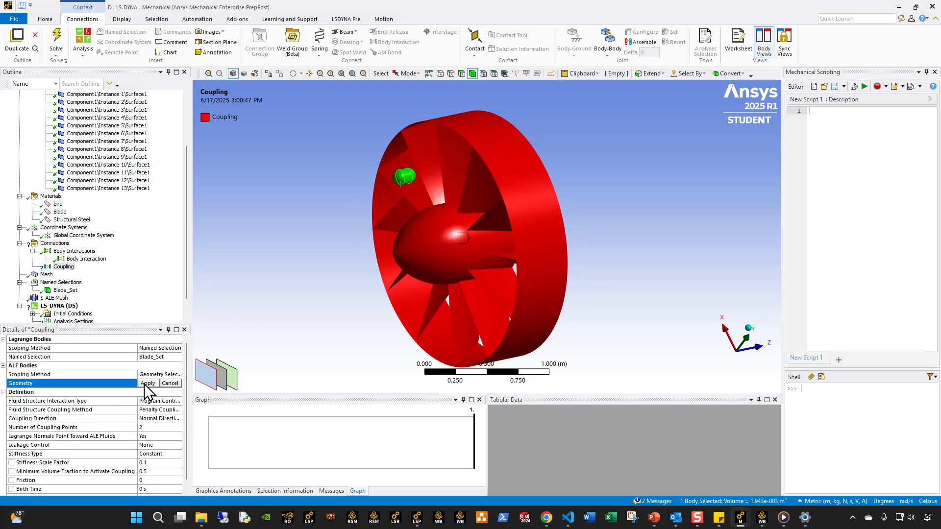
{"action": "left_click", "coordinate": [150, 384]}
Set the coupling's number of coupling points to 4.
{"action": "middle_click_drag", "start_coordinate": [451, 300], "coordinate": [432, 294]}
{"action": "left_click", "coordinate": [140, 428]}
{"action": "middle_click_drag", "start_coordinate": [350, 309], "coordinate": [211, 307]}
{"action": "middle_click_drag", "start_coordinate": [428, 275], "coordinate": [257, 356]}
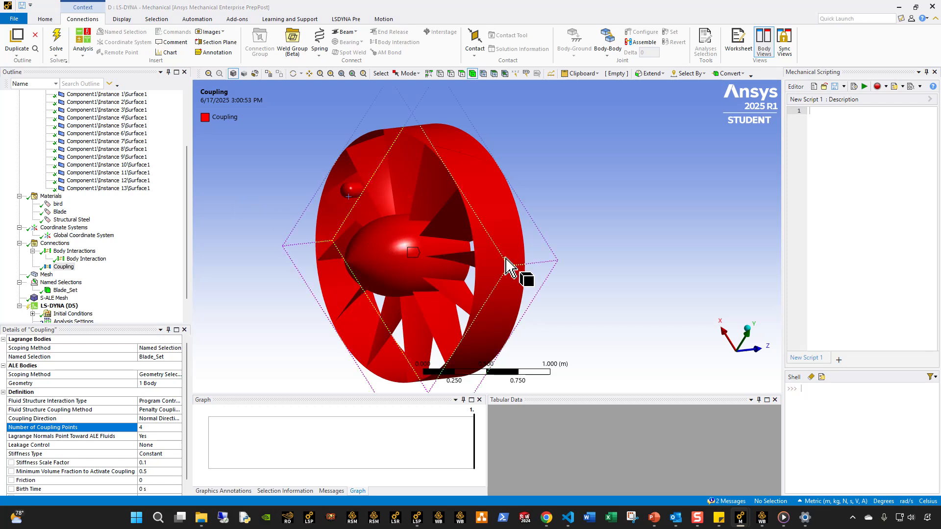
Widen the coupling details to read its options, and set the fluid structure interaction type to ALE Structured FSI.
{"action": "left_click", "coordinate": [351, 190]}
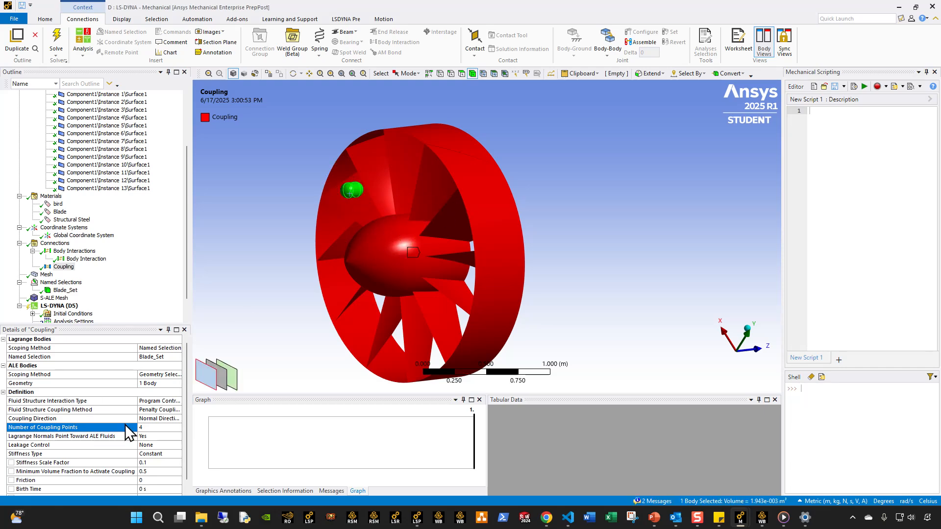
{"action": "left_click_drag", "start_coordinate": [189, 321], "coordinate": [341, 332]}
{"action": "left_click", "coordinate": [258, 419]}
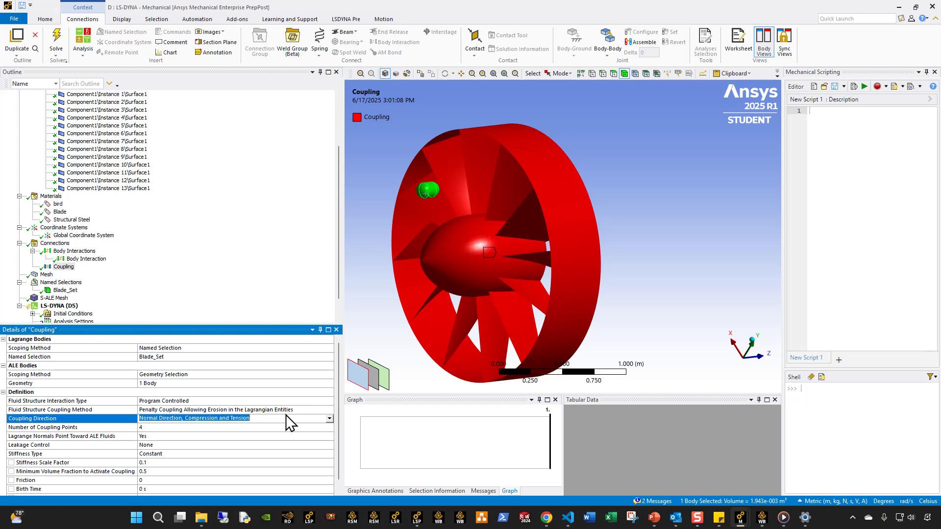
{"action": "left_click", "coordinate": [293, 411]}
{"action": "scroll", "coordinate": [289, 449], "scroll_direction": "down", "scroll_amount": 1}
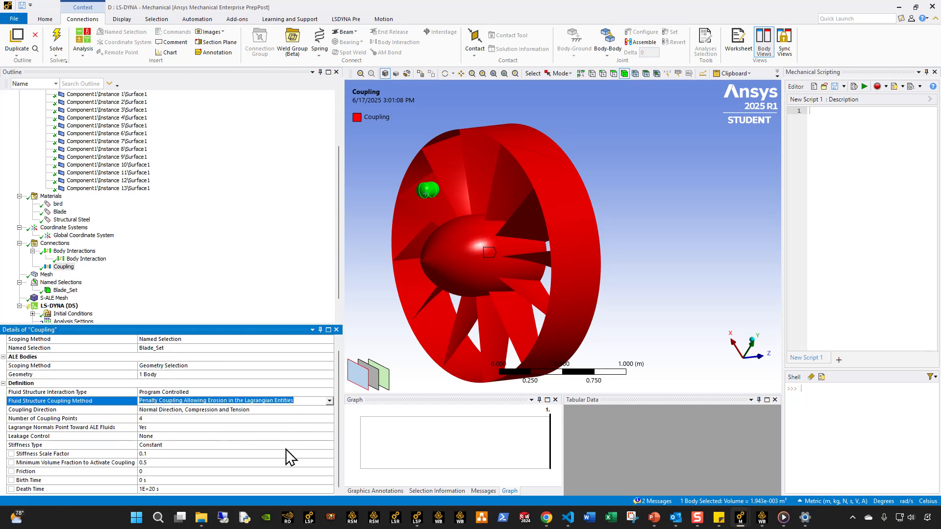
{"action": "scroll", "coordinate": [290, 449], "scroll_direction": "up", "scroll_amount": 1}
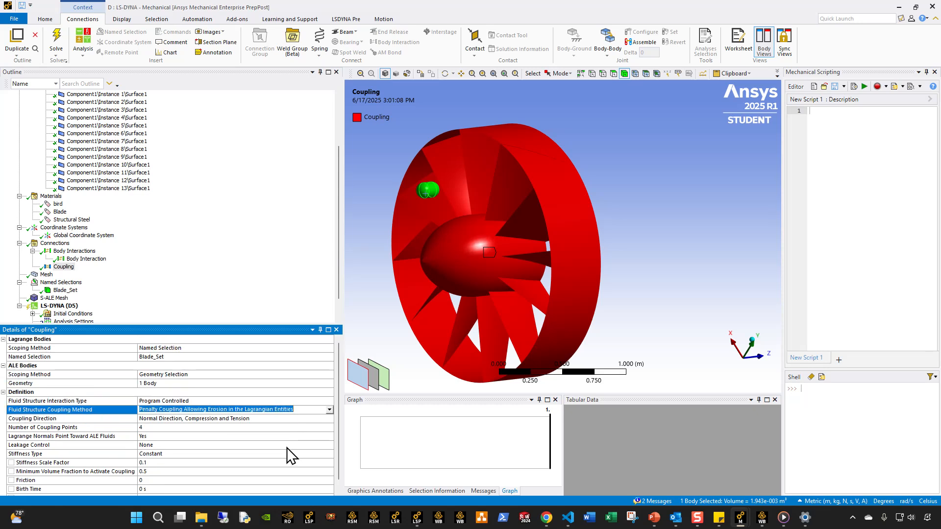
{"action": "left_click", "coordinate": [331, 401]}
{"action": "left_click", "coordinate": [330, 401]}
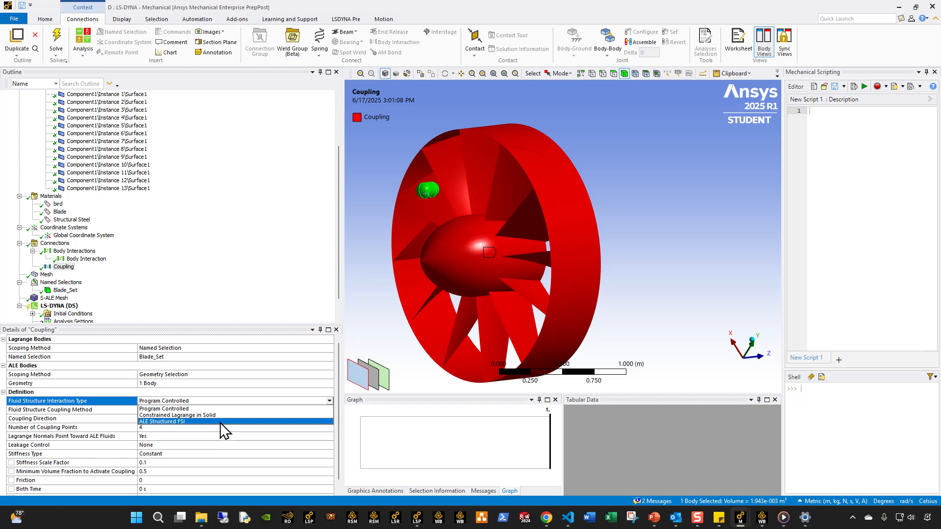
{"action": "left_click", "coordinate": [196, 422]}
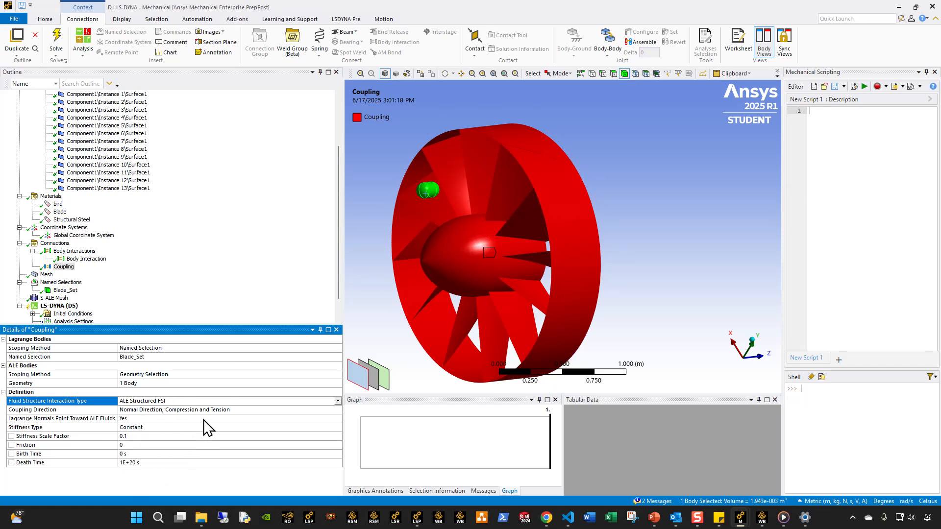
Review the S-ALE mesh, coupling, body interaction and analysis entries in the model tree, including the initial conditions.
{"action": "middle_click_drag", "start_coordinate": [481, 279], "coordinate": [463, 329]}
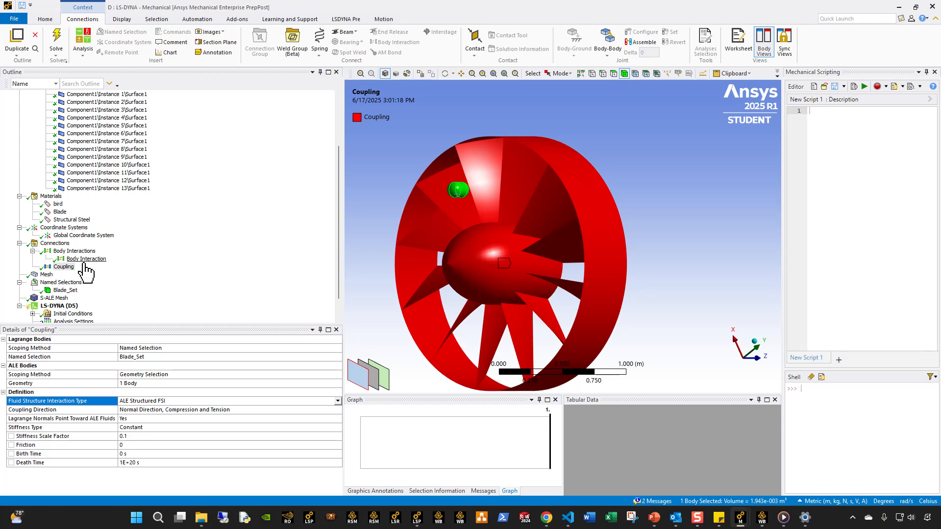
{"action": "left_click", "coordinate": [50, 299]}
{"action": "scroll", "coordinate": [480, 233], "scroll_direction": "down", "scroll_amount": 2}
{"action": "middle_click_drag", "start_coordinate": [483, 233], "coordinate": [524, 245]}
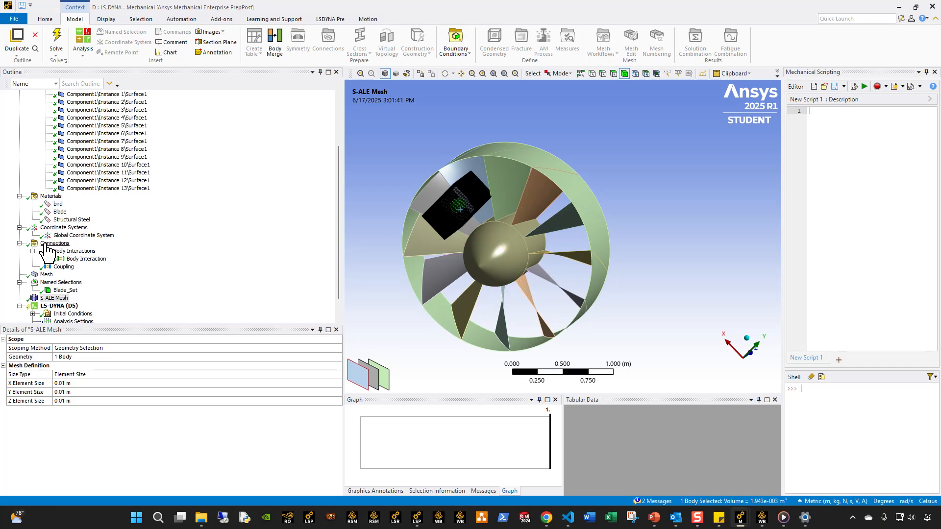
{"action": "left_click", "coordinate": [39, 274]}
{"action": "left_click", "coordinate": [54, 298]}
{"action": "mouse_move", "coordinate": [444, 272]}
{"action": "middle_mouse_down"}
{"action": "mouse_move", "coordinate": [457, 277]}
{"action": "mouse_move", "coordinate": [434, 284]}
{"action": "middle_mouse_up"}
{"action": "left_click", "coordinate": [69, 268]}
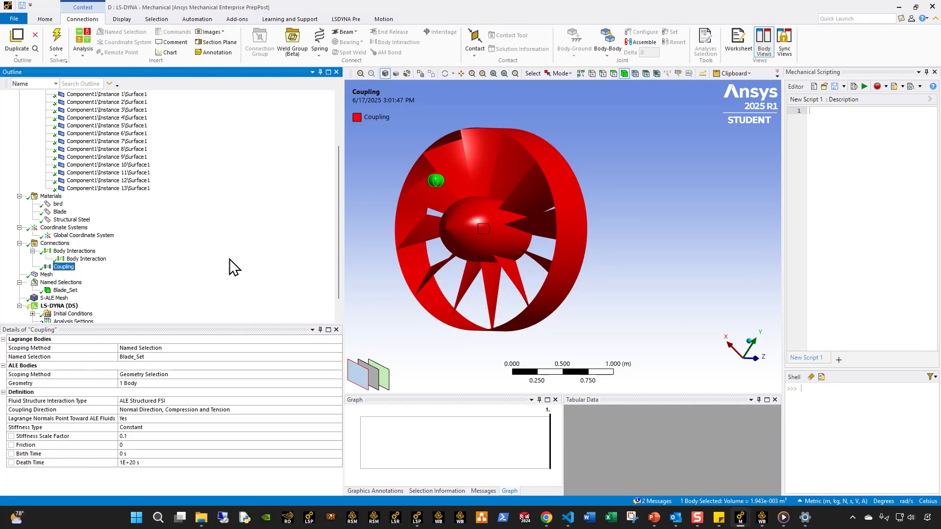
{"action": "left_click", "coordinate": [86, 259]}
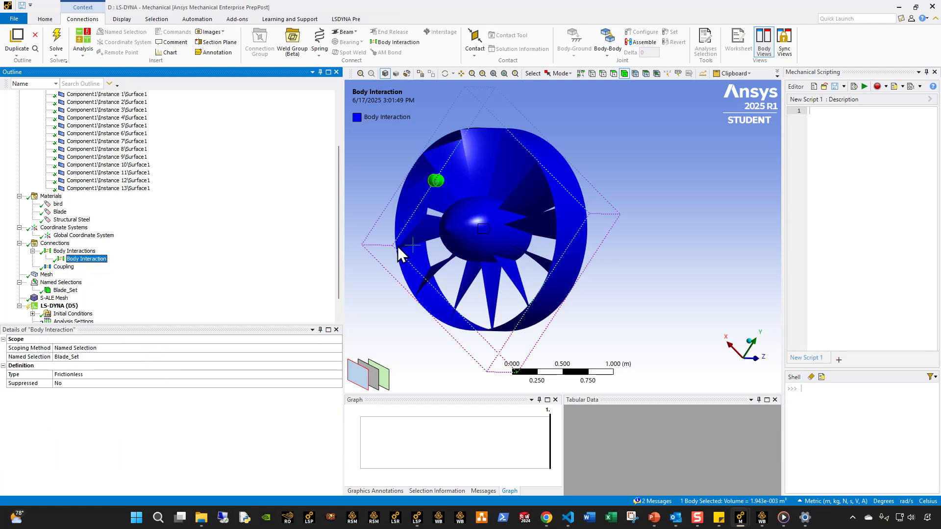
{"action": "scroll", "coordinate": [94, 303], "scroll_direction": "down", "scroll_amount": 1}
{"action": "left_click", "coordinate": [30, 283]}
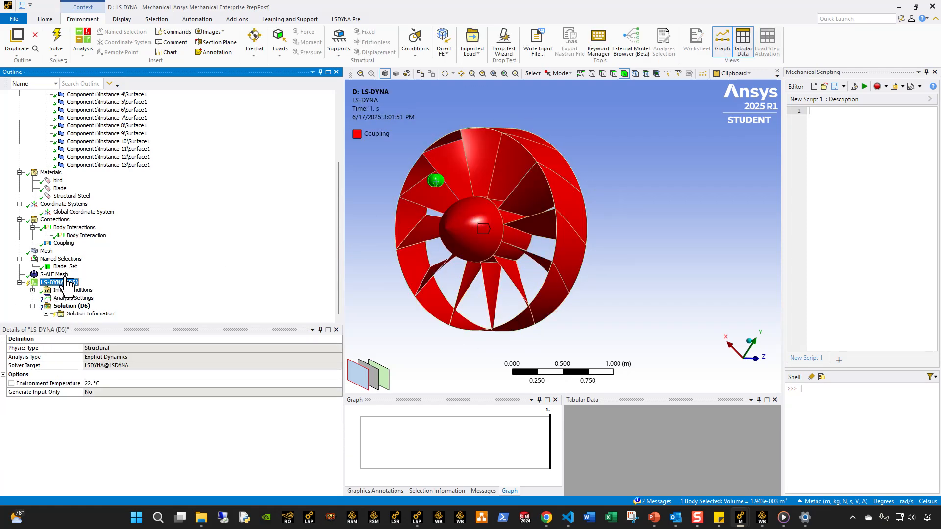
{"action": "scroll", "coordinate": [95, 206], "scroll_direction": "up", "scroll_amount": 3}
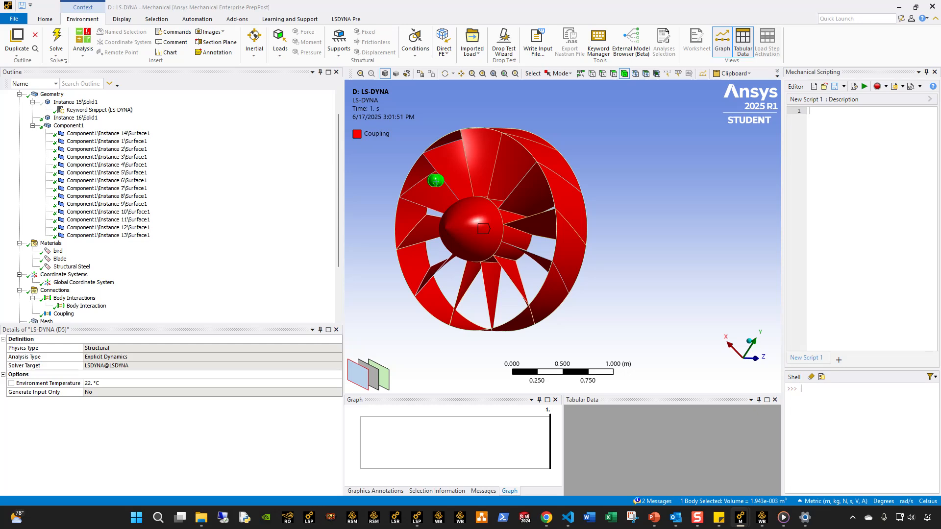
{"action": "scroll", "coordinate": [147, 294], "scroll_direction": "down", "scroll_amount": 3}
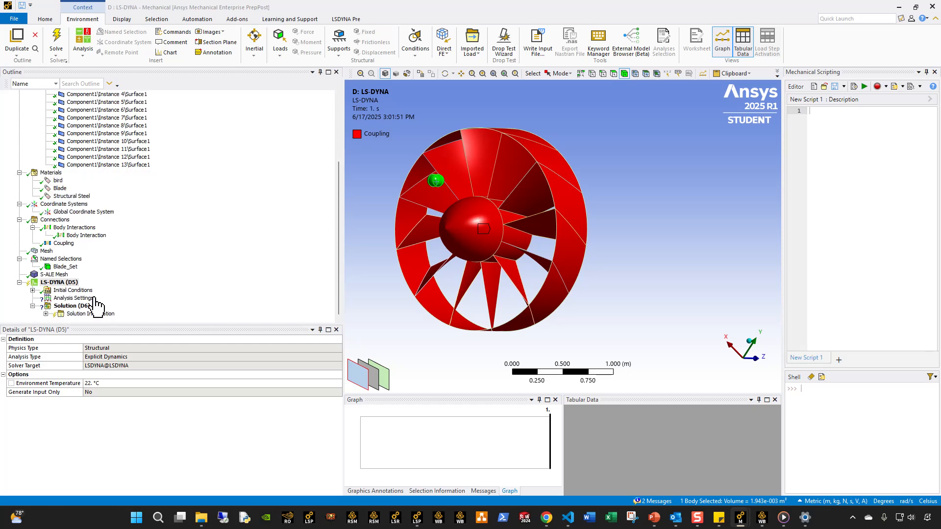
{"action": "left_click", "coordinate": [33, 291]}
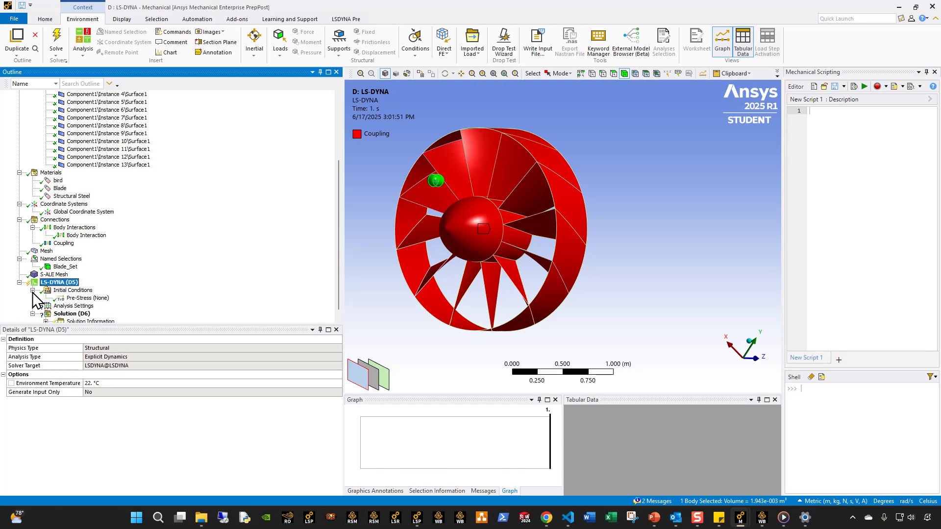
Select the inner hub faces at the back of the fan, extend to all connected ones, and apply a remote displacement to them.
{"action": "middle_click_drag", "start_coordinate": [528, 284], "coordinate": [508, 273]}
{"action": "left_click", "coordinate": [613, 74]}
{"action": "left_click", "coordinate": [528, 255]}
{"action": "left_click", "coordinate": [534, 239], "text": "ctrl"}
{"action": "key", "text": "shift+F2"}
{"action": "middle_click_drag", "start_coordinate": [534, 239], "coordinate": [490, 287]}
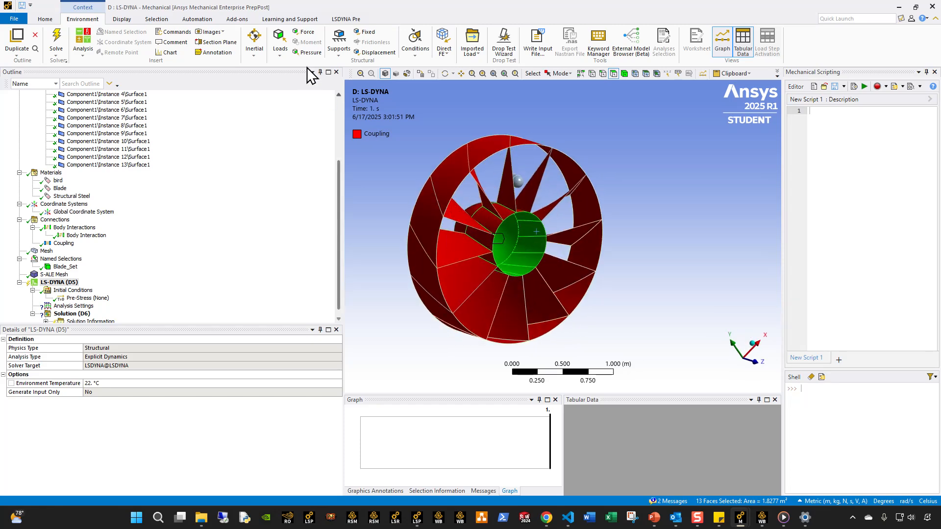
{"action": "left_click", "coordinate": [338, 51]}
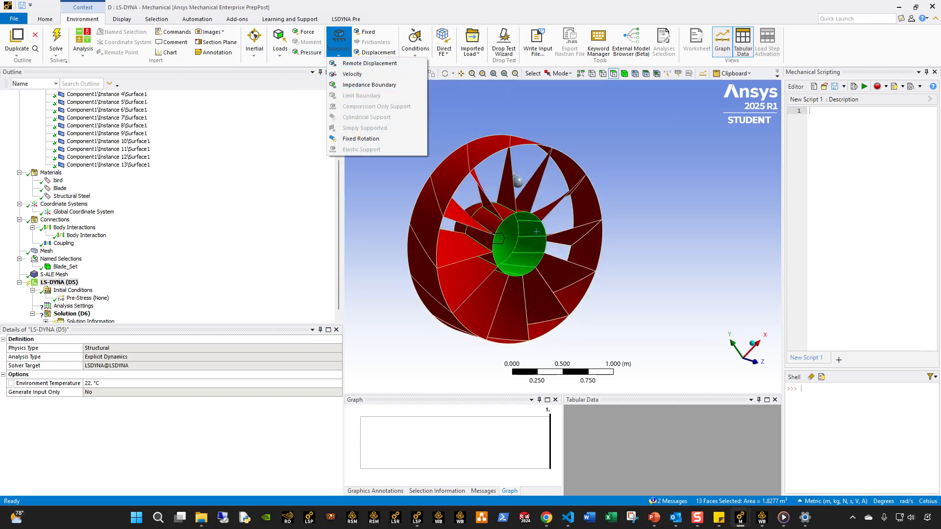
{"action": "left_click", "coordinate": [366, 63]}
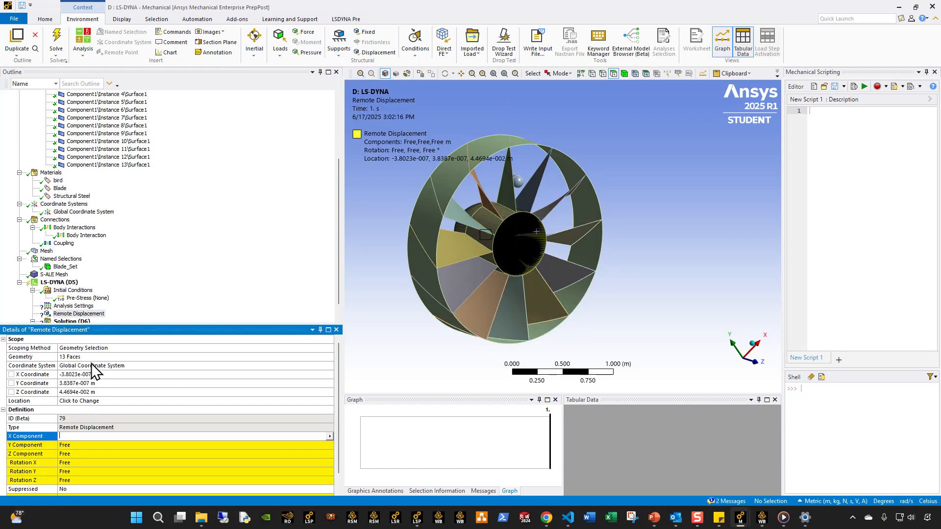
Check the remote displacement's scoped faces and location, then set its behavior to Rigid.
{"action": "left_click", "coordinate": [92, 359]}
{"action": "left_click", "coordinate": [89, 401]}
{"action": "left_click", "coordinate": [90, 401]}
{"action": "middle_click_drag", "start_coordinate": [550, 248], "coordinate": [619, 251]}
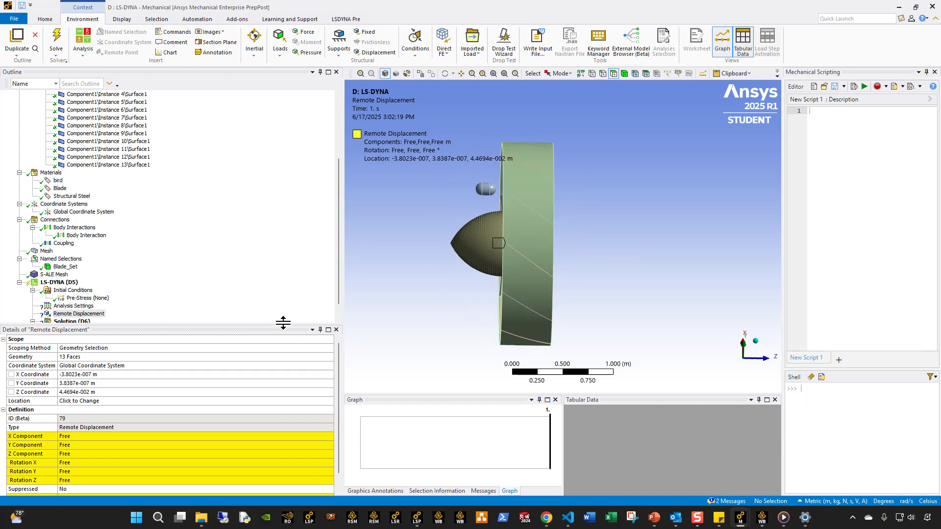
{"action": "scroll", "coordinate": [148, 464], "scroll_direction": "down", "scroll_amount": 1}
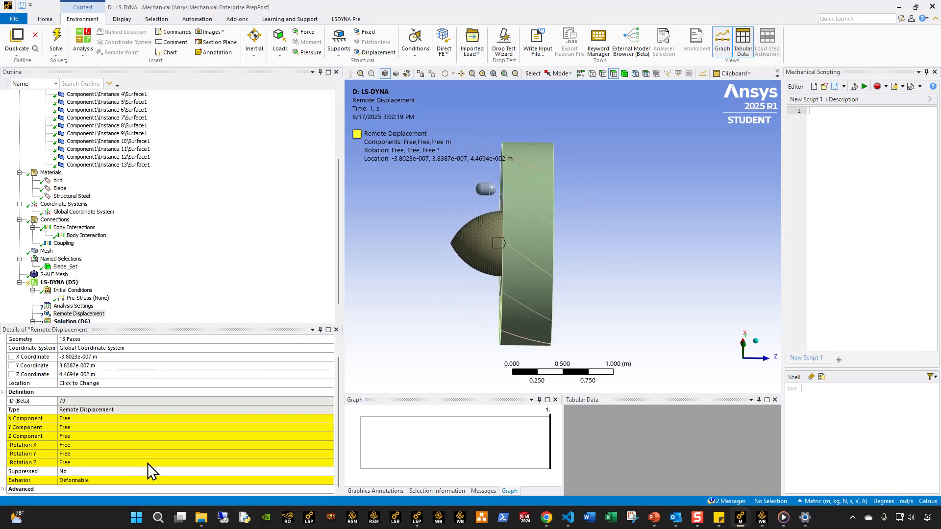
{"action": "left_click", "coordinate": [123, 481]}
{"action": "left_click", "coordinate": [329, 480]}
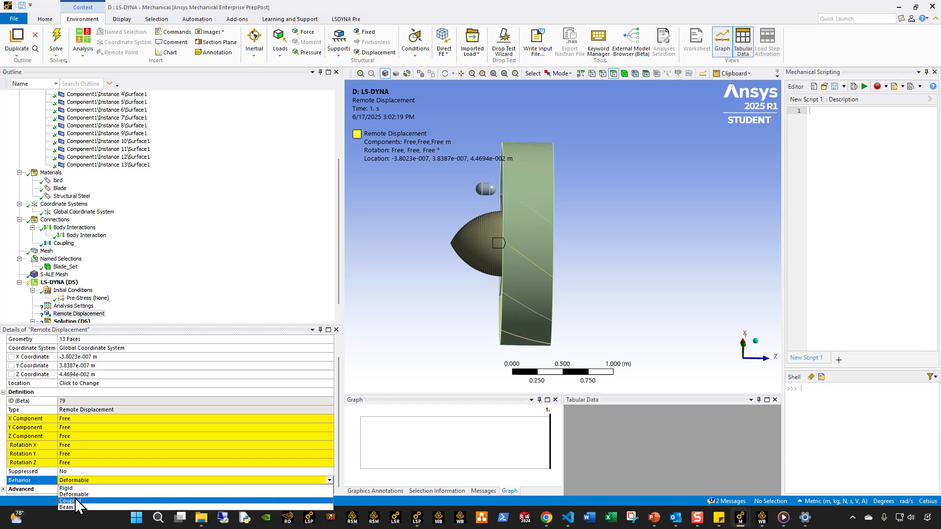
{"action": "left_click", "coordinate": [76, 488]}
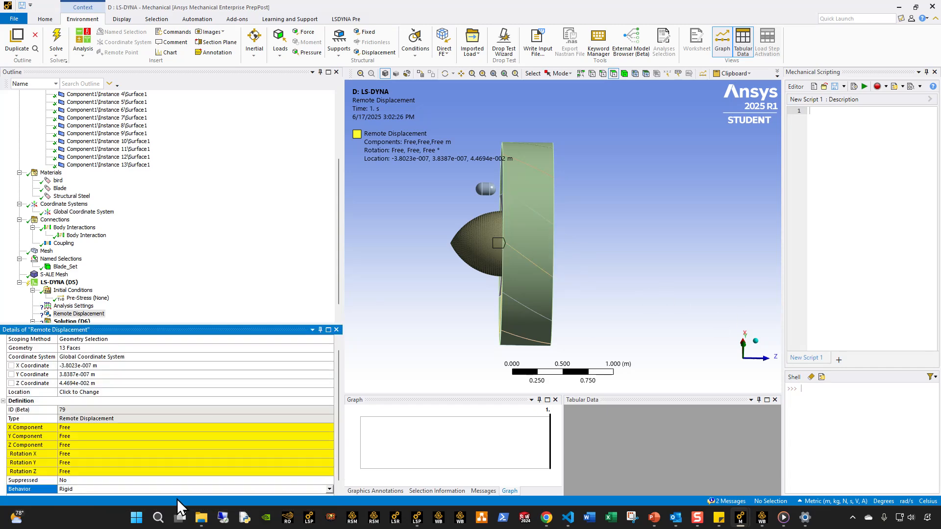
Fix the remote displacement's X, Y and Z components and its X and Y rotations at 0, leaving rotation Z free.
{"action": "left_click", "coordinate": [69, 464]}
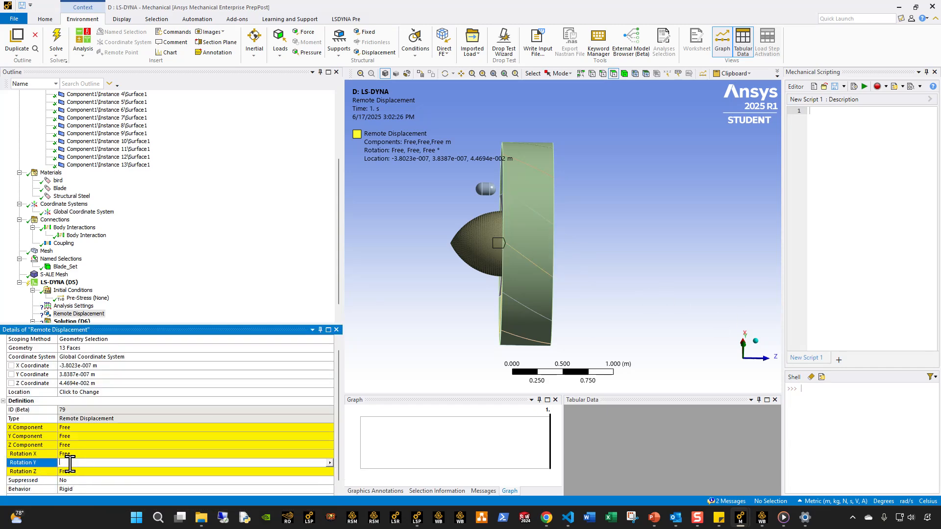
{"action": "key", "text": "Return"}
{"action": "left_click", "coordinate": [79, 437]}
{"action": "type", "text": "0"}
{"action": "key", "text": "Return"}
{"action": "left_click", "coordinate": [75, 446]}
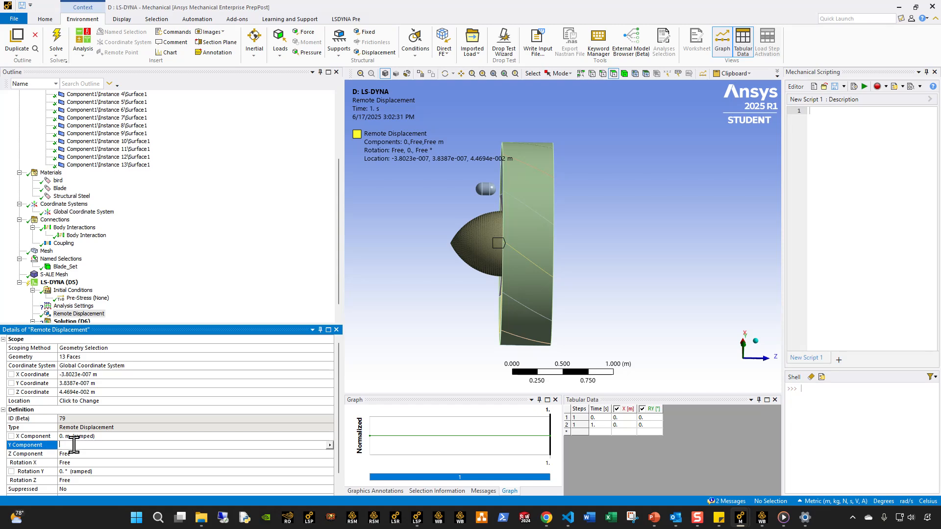
{"action": "type", "text": "0"}
{"action": "key", "text": "Return"}
{"action": "left_click", "coordinate": [75, 454]}
{"action": "type", "text": "0"}
{"action": "key", "text": "Return"}
{"action": "left_click", "coordinate": [72, 462]}
{"action": "type", "text": "0"}
{"action": "key", "text": "Return"}
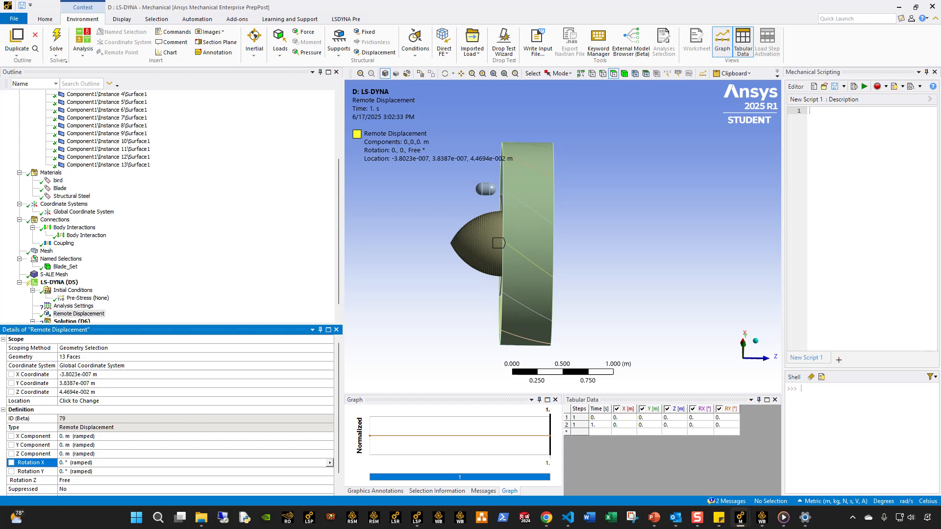
Add a Rotational Velocity load to the LS-DYNA analysis and compare it with the remote displacement's scoping.
{"action": "scroll", "coordinate": [152, 313], "scroll_direction": "down", "scroll_amount": 1}
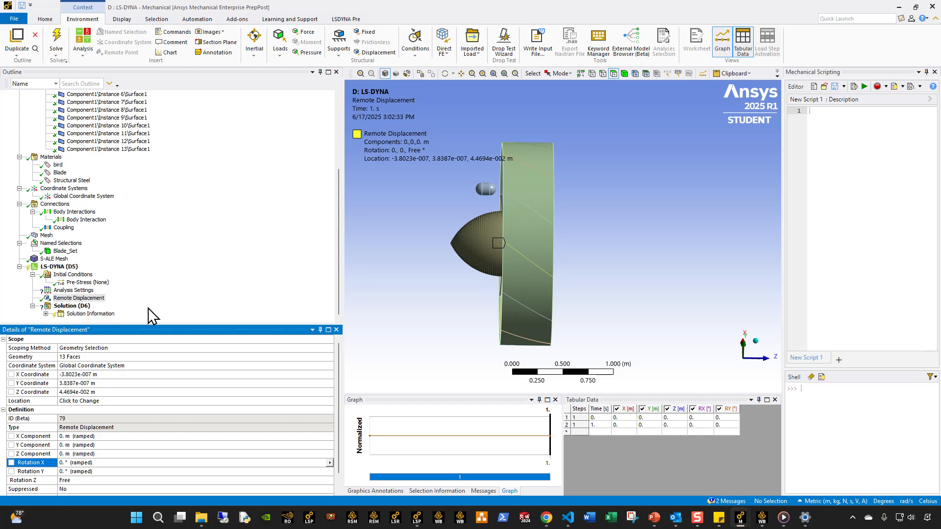
{"action": "left_click", "coordinate": [59, 267]}
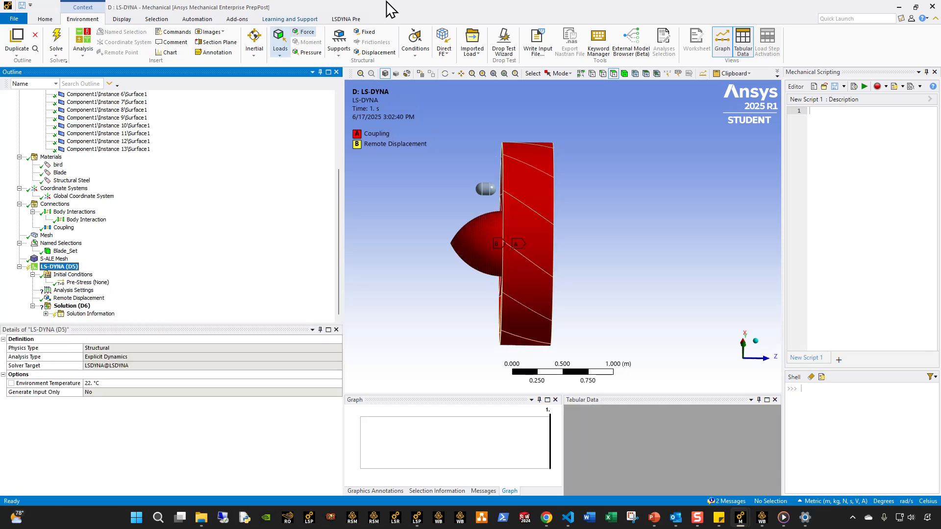
{"action": "left_click", "coordinate": [255, 49]}
{"action": "left_click", "coordinate": [288, 92]}
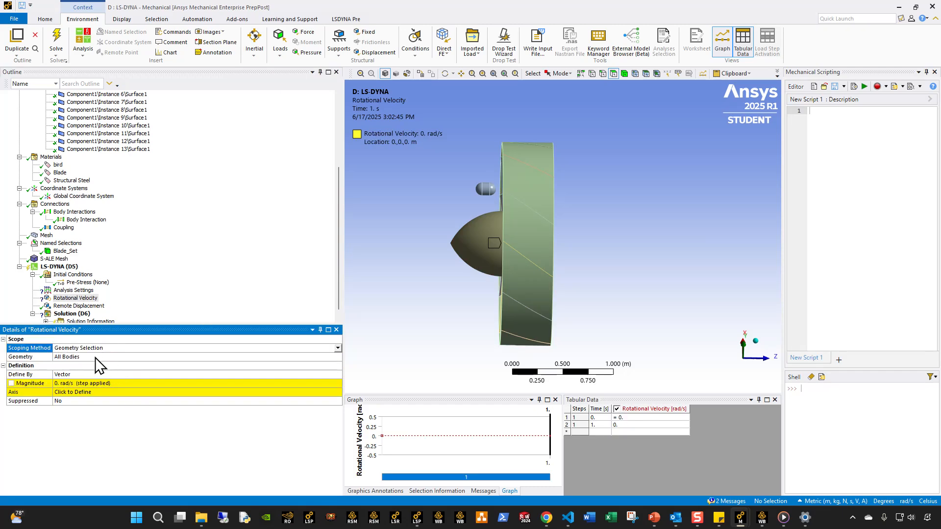
{"action": "left_click", "coordinate": [79, 306]}
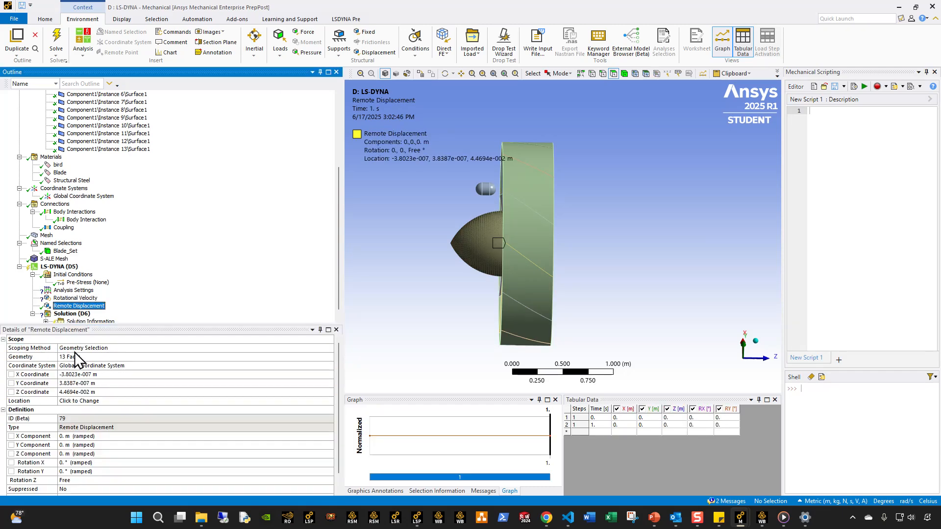
{"action": "left_click", "coordinate": [75, 298]}
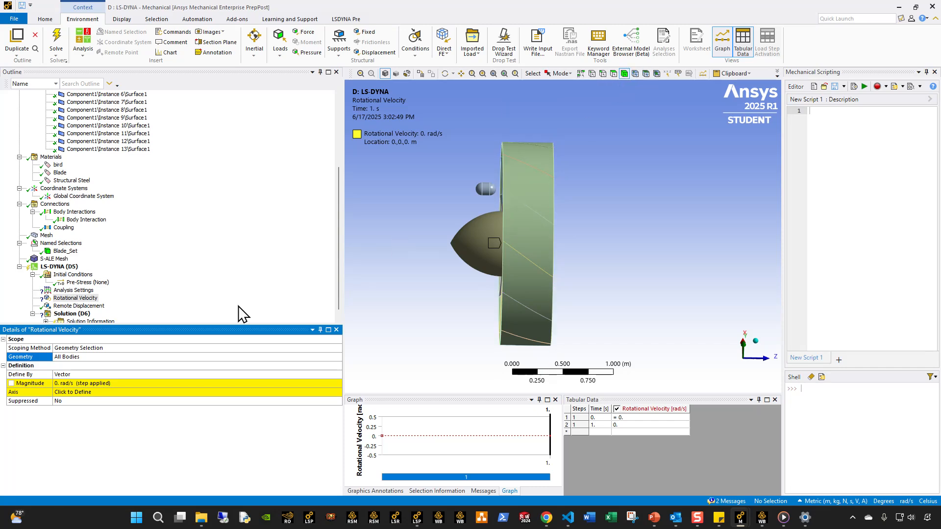
Scope the rotational velocity to the Blade_Set named selection.
{"action": "middle_click_drag", "start_coordinate": [380, 326], "coordinate": [495, 253]}
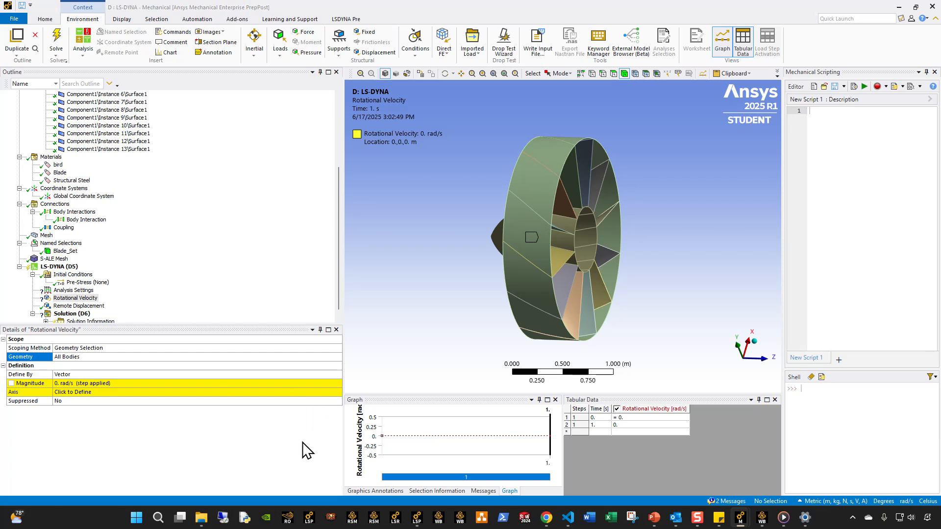
{"action": "left_click", "coordinate": [112, 348]}
{"action": "left_click", "coordinate": [339, 356]}
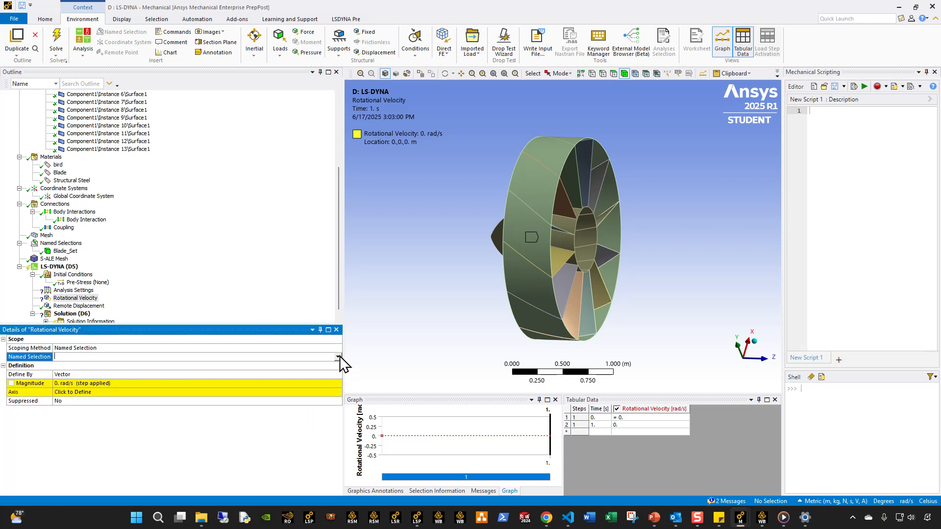
{"action": "left_click", "coordinate": [86, 366]}
{"action": "mouse_move", "coordinate": [519, 240]}
{"action": "middle_mouse_down"}
{"action": "mouse_move", "coordinate": [556, 245]}
{"action": "mouse_move", "coordinate": [532, 242]}
{"action": "middle_mouse_up"}
Define the rotational velocity by components with a Z component of 225 rad/s, and check its spin direction on the fan.
{"action": "left_click", "coordinate": [76, 375]}
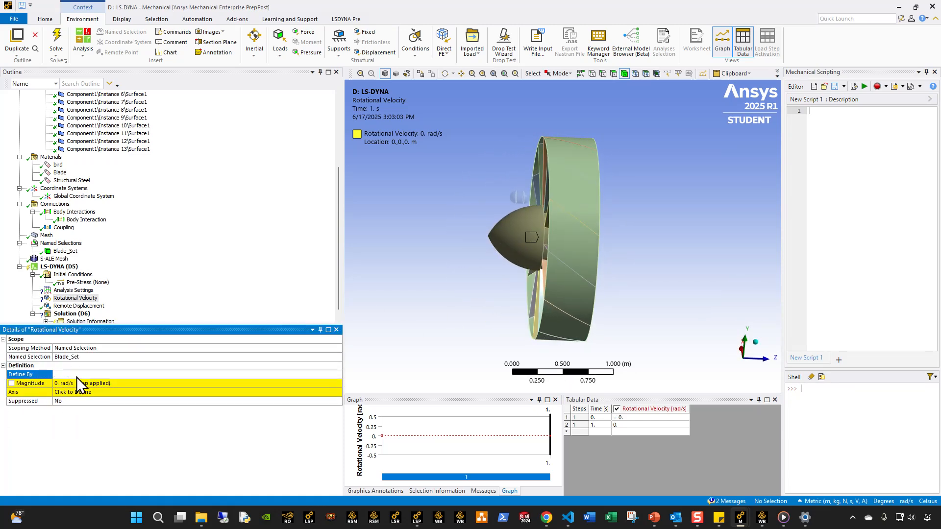
{"action": "left_click", "coordinate": [132, 392]}
{"action": "middle_click_drag", "start_coordinate": [614, 257], "coordinate": [580, 258]}
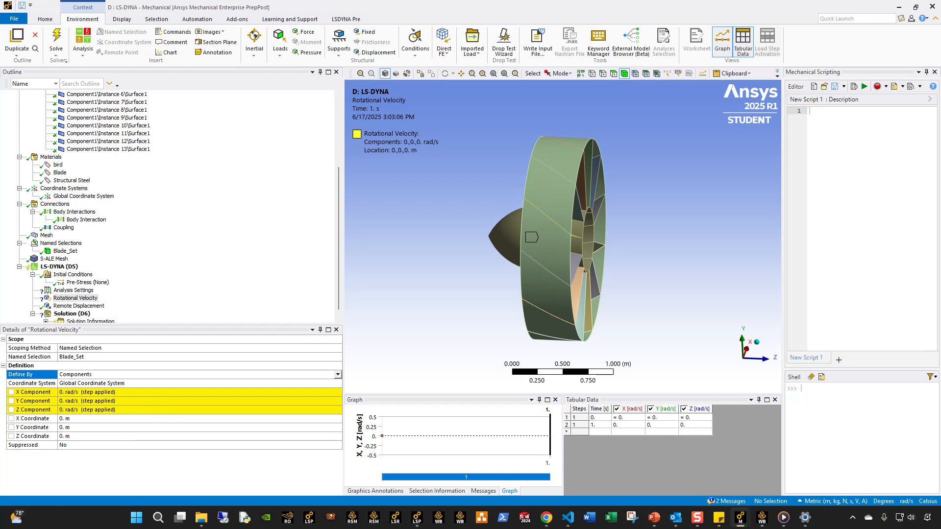
{"action": "left_click", "coordinate": [129, 410]}
{"action": "type", "text": "225"}
{"action": "key", "text": "Return"}
{"action": "middle_click_drag", "start_coordinate": [430, 267], "coordinate": [595, 273]}
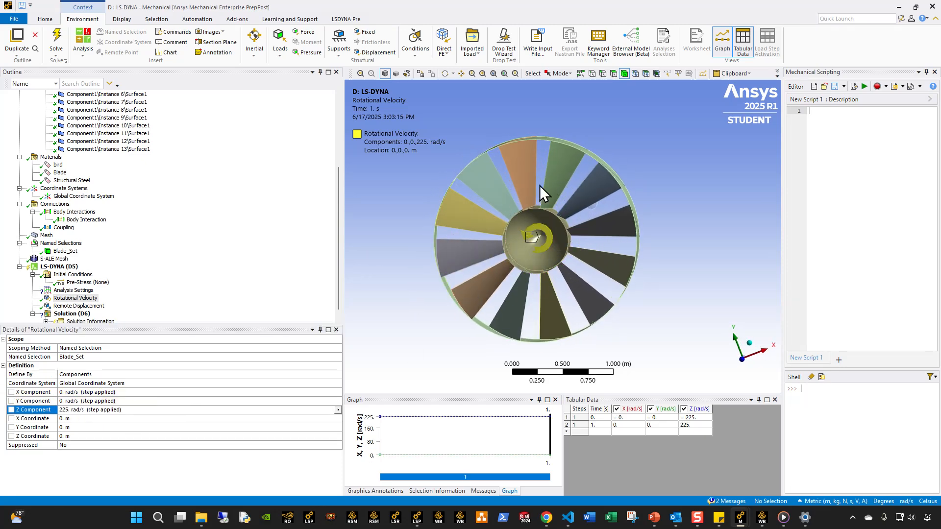
{"action": "middle_click_drag", "start_coordinate": [426, 294], "coordinate": [411, 221]}
{"action": "middle_click_drag", "start_coordinate": [423, 228], "coordinate": [500, 229], "text": "ctrl"}
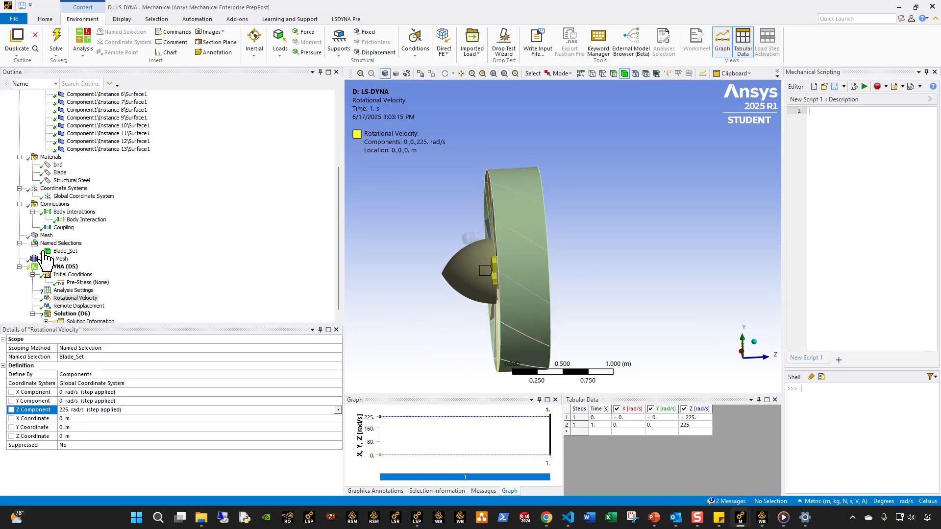
{"action": "middle_click_drag", "start_coordinate": [514, 299], "coordinate": [430, 296]}
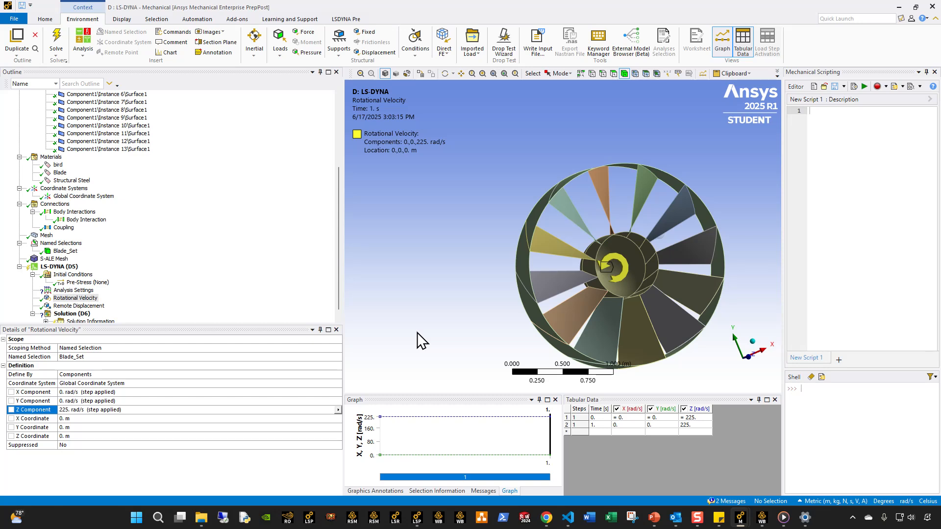
{"action": "middle_click_drag", "start_coordinate": [662, 278], "coordinate": [508, 255]}
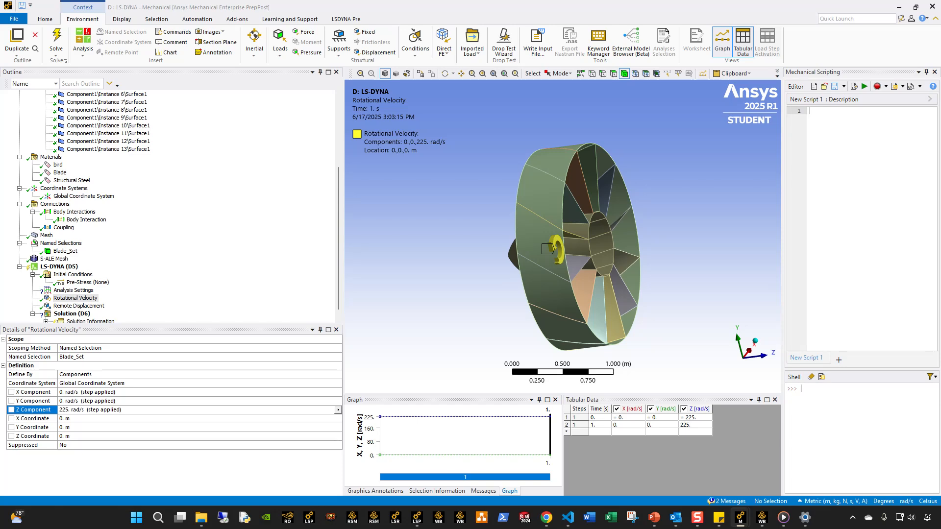
{"action": "middle_click_drag", "start_coordinate": [646, 260], "coordinate": [664, 280]}
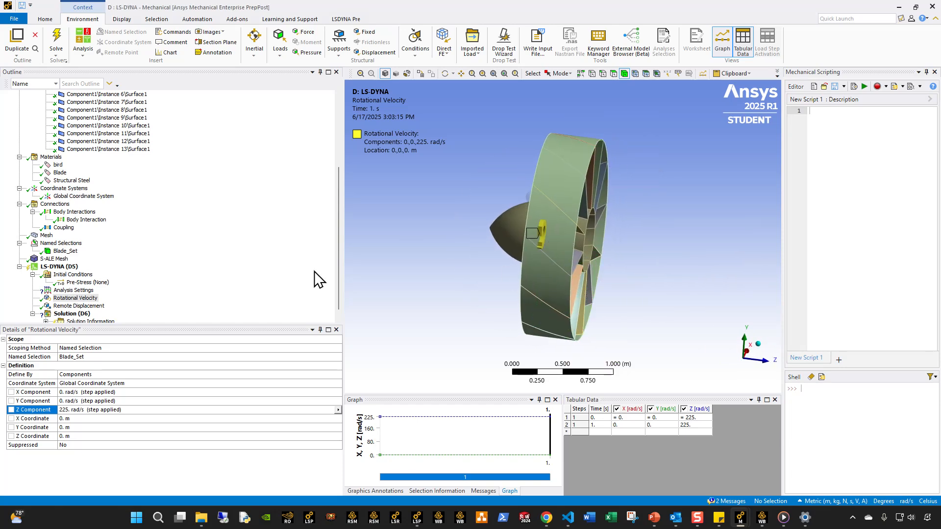
Add an Angular Velocity initial condition and scope it to the Blade_Set named selection.
{"action": "left_click", "coordinate": [72, 274]}
{"action": "right_click", "coordinate": [74, 275]}
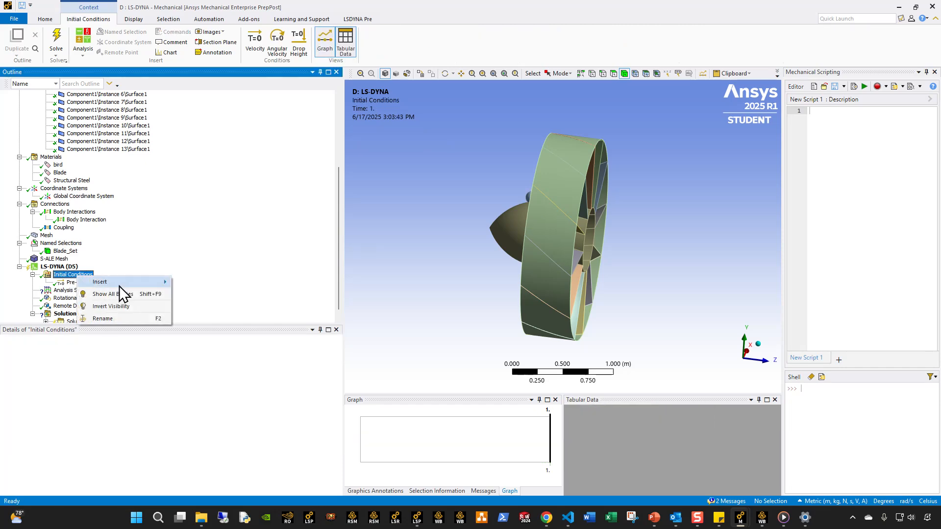
{"action": "mouse_move", "coordinate": [117, 282]}
{"action": "left_click", "coordinate": [226, 295]}
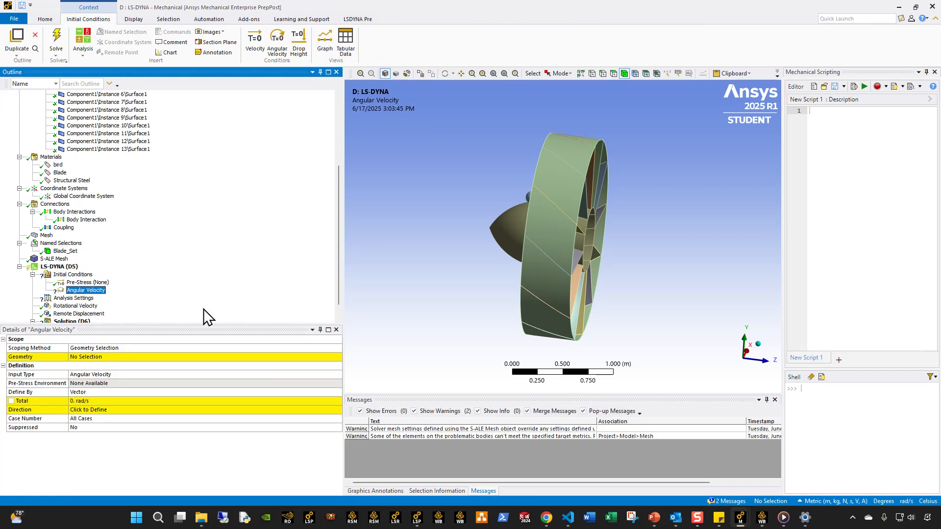
{"action": "left_click", "coordinate": [126, 348]}
{"action": "double_click", "coordinate": [126, 348]}
{"action": "left_click", "coordinate": [137, 359]}
{"action": "left_click", "coordinate": [338, 357]}
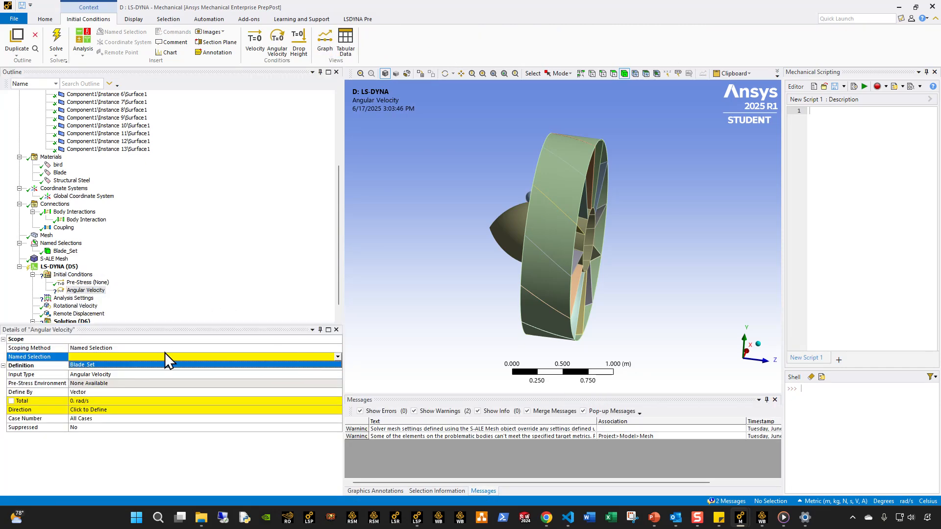
{"action": "left_click", "coordinate": [91, 365]}
Define the initial angular velocity by components with a Z component of 225 rad/s.
{"action": "double_click", "coordinate": [95, 393]}
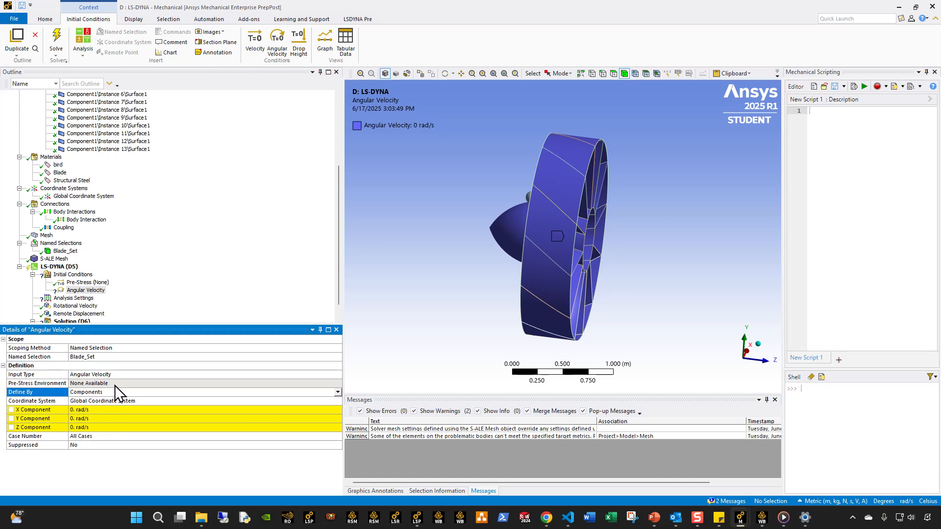
{"action": "left_click", "coordinate": [103, 426]}
{"action": "type", "text": "22"}
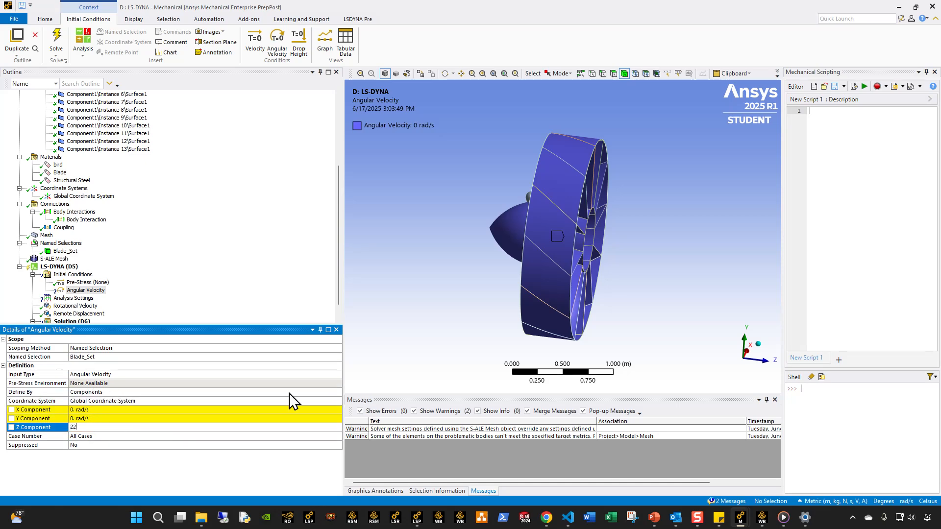
{"action": "type", "text": "5"}
{"action": "key", "text": "Return"}
{"action": "middle_click_drag", "start_coordinate": [494, 283], "coordinate": [405, 275]}
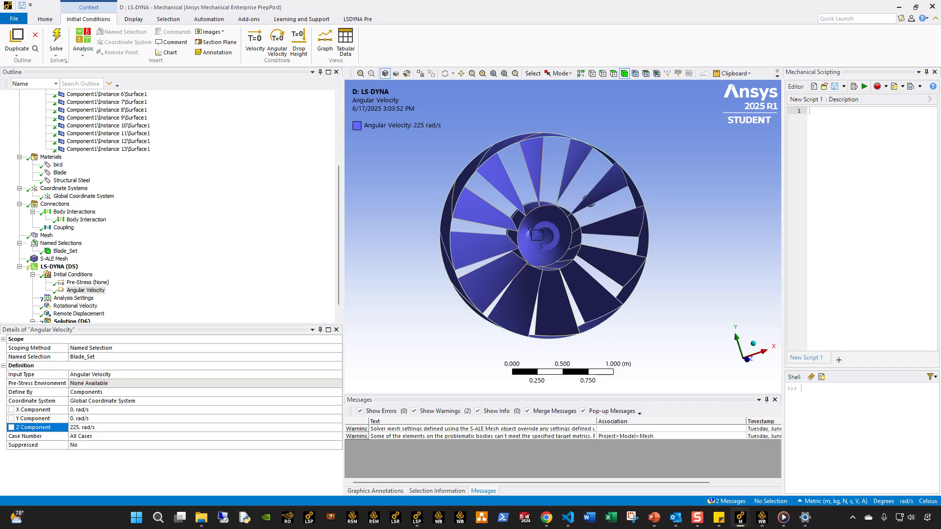
Add Dynamic Relaxation to the analysis with a general preload that uses the Rotational Velocity load.
{"action": "scroll", "coordinate": [169, 319], "scroll_direction": "down", "scroll_amount": 2}
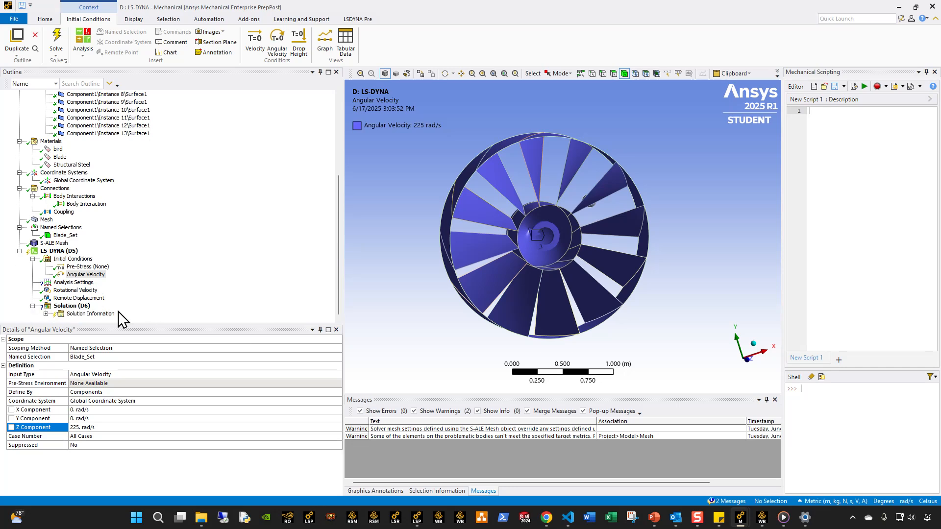
{"action": "left_click", "coordinate": [76, 291]}
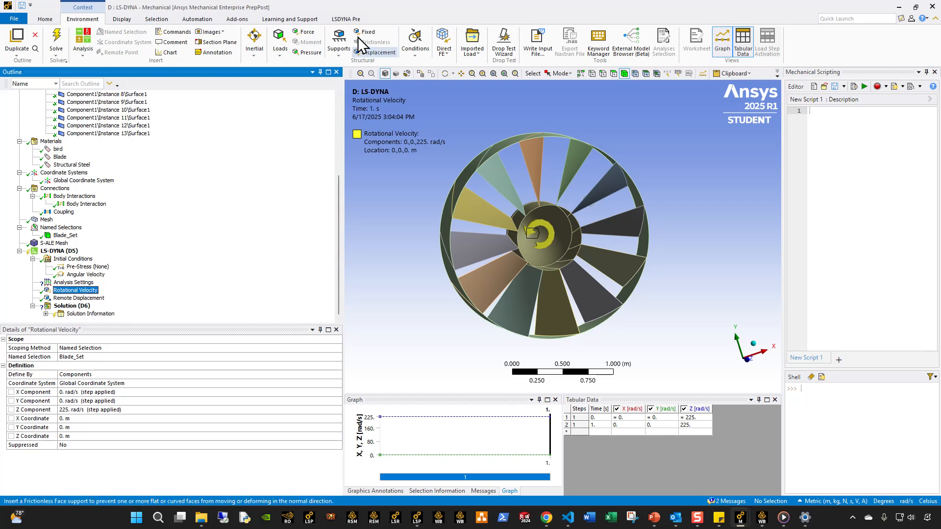
{"action": "left_click", "coordinate": [349, 20]}
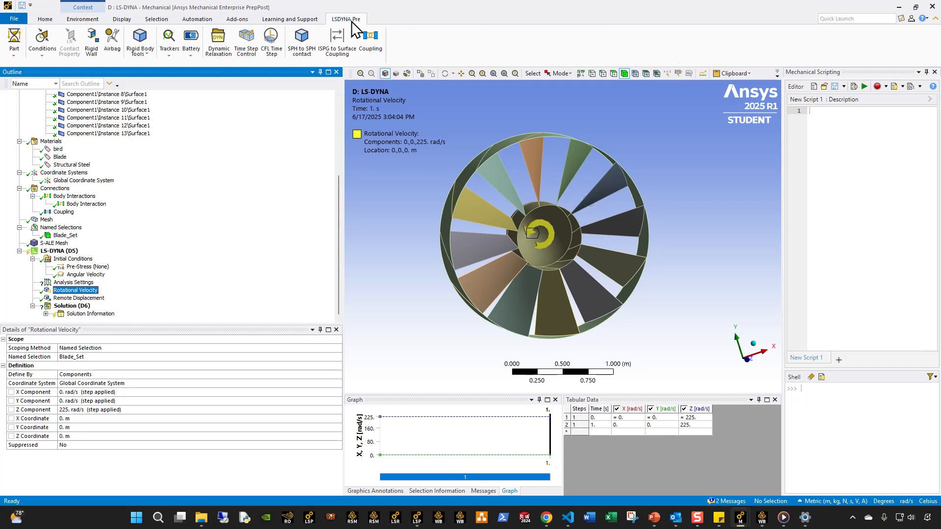
{"action": "left_click", "coordinate": [218, 47]}
{"action": "right_click", "coordinate": [91, 315]}
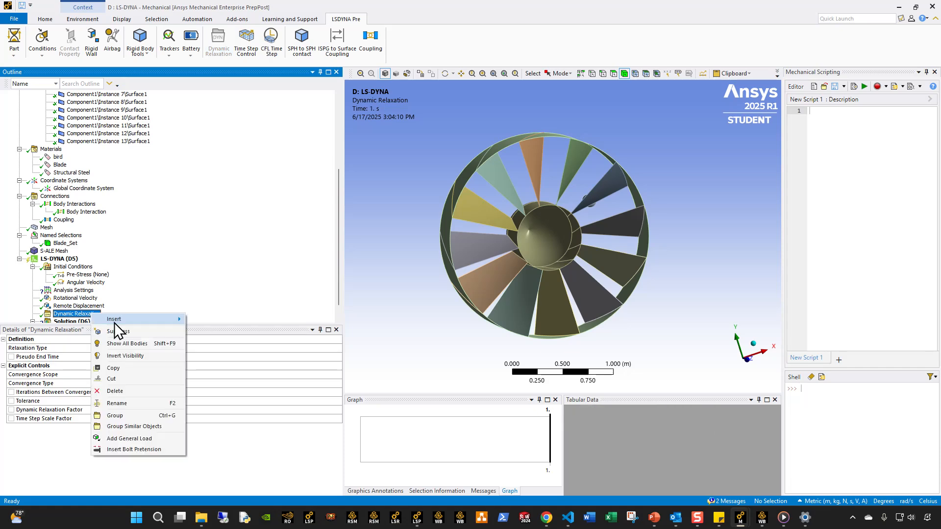
{"action": "mouse_move", "coordinate": [117, 319]}
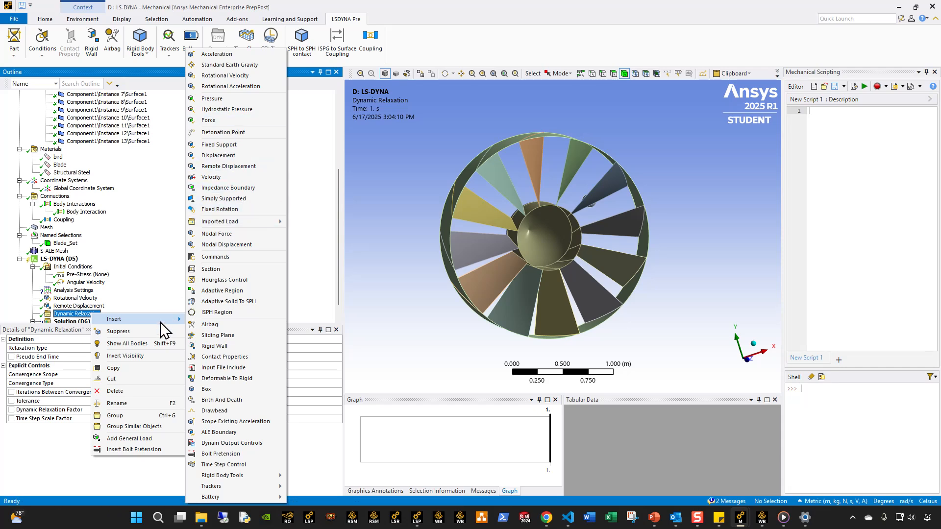
{"action": "left_click", "coordinate": [133, 438]}
{"action": "left_click", "coordinate": [92, 349]}
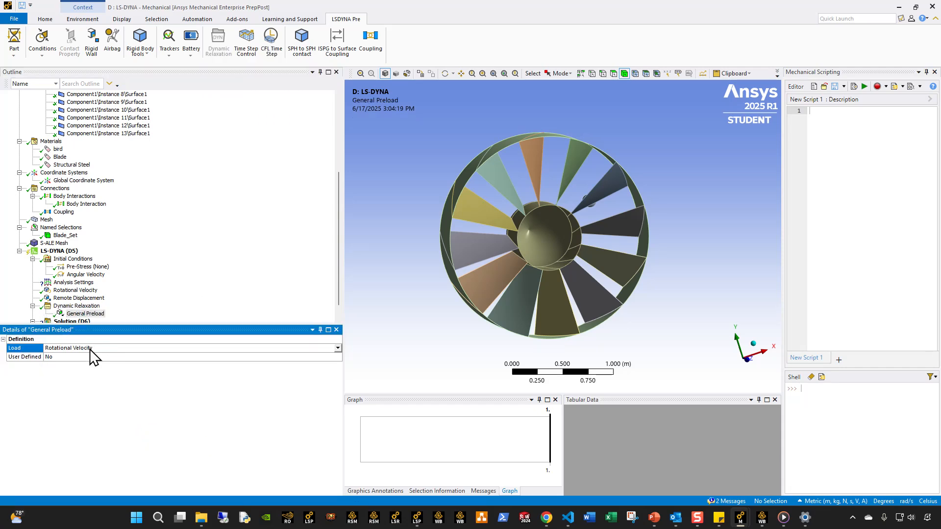
Review the definitions of the rotational velocity load and the initial angular velocity on the blades.
{"action": "middle_click_drag", "start_coordinate": [479, 300], "coordinate": [343, 343]}
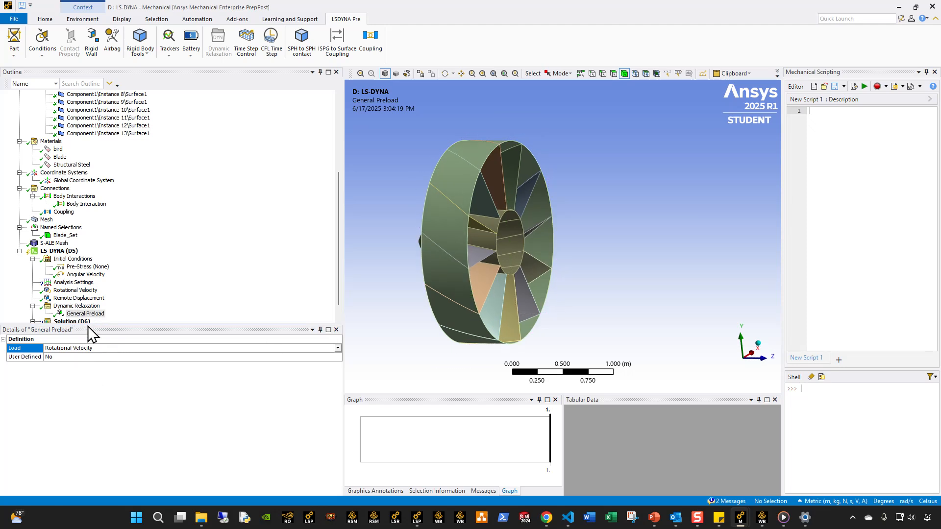
{"action": "left_click", "coordinate": [75, 291]}
{"action": "middle_click_drag", "start_coordinate": [529, 275], "coordinate": [521, 278]}
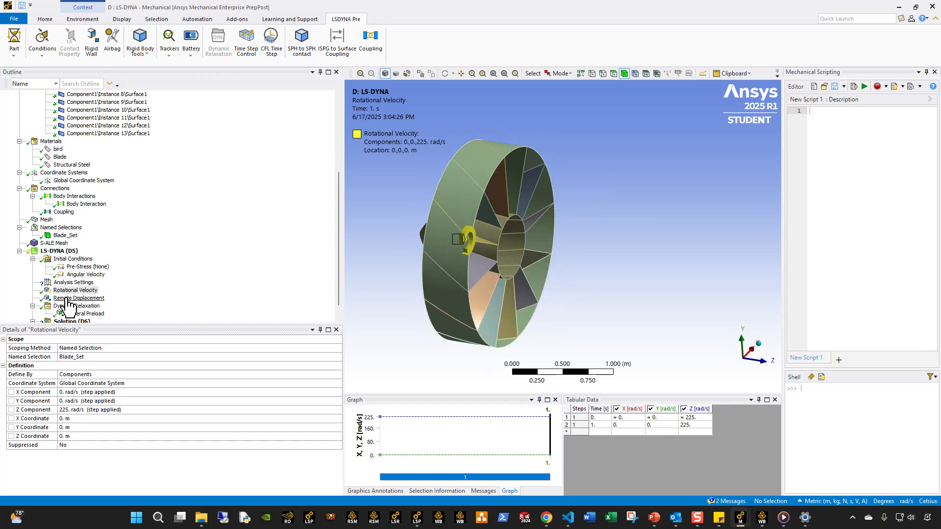
{"action": "left_click", "coordinate": [81, 275]}
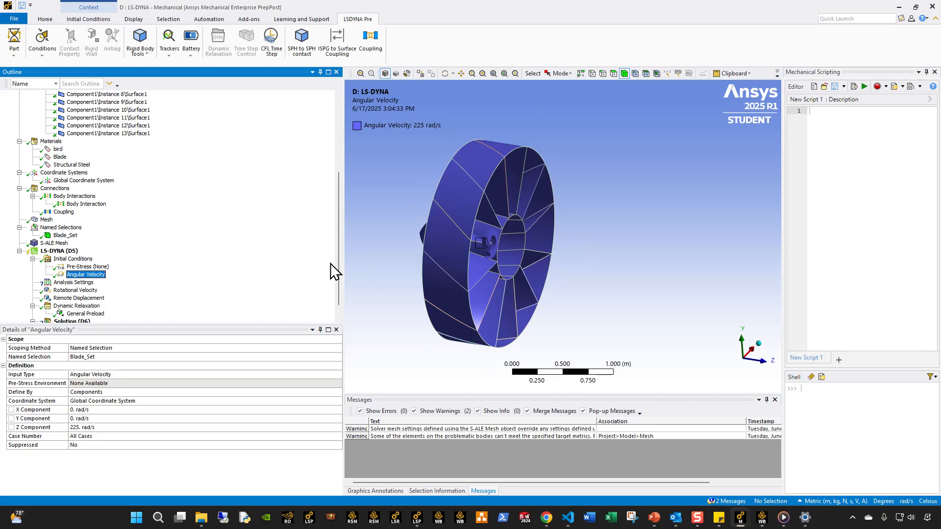
Set the end time in the analysis settings to 0.025 s.
{"action": "left_click", "coordinate": [73, 283]}
{"action": "left_click", "coordinate": [123, 348]}
{"action": "type", "text": "0.025"}
{"action": "key", "text": "Return"}
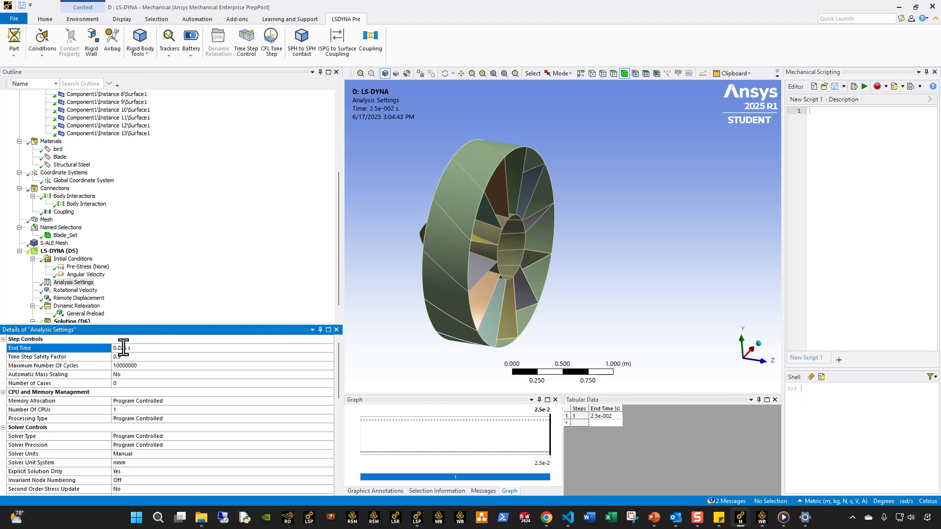
{"action": "middle_click_drag", "start_coordinate": [449, 275], "coordinate": [538, 267]}
{"action": "middle_click_drag", "start_coordinate": [485, 282], "coordinate": [475, 291]}
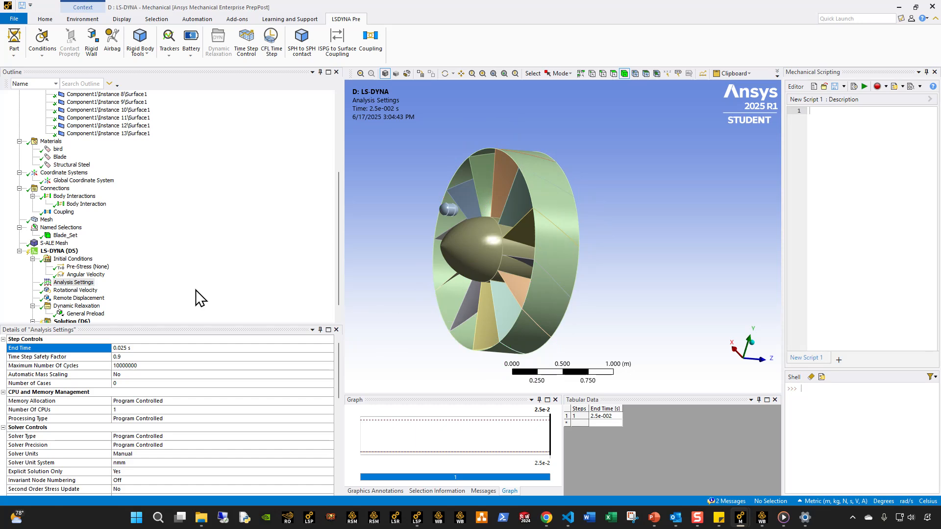
{"action": "scroll", "coordinate": [132, 294], "scroll_direction": "down", "scroll_amount": 1}
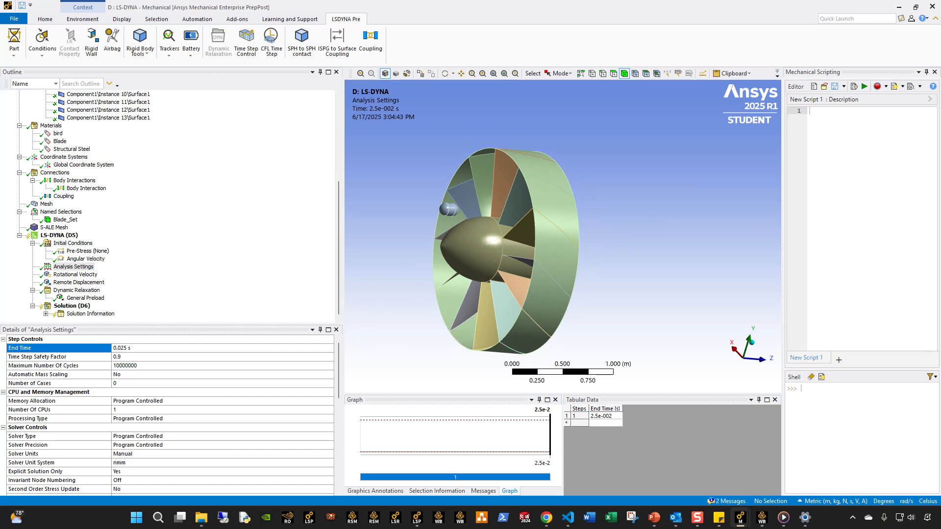
Add a keyword snippet to the LS-DYNA analysis and name it Default_Controls.
{"action": "left_click", "coordinate": [58, 235]}
{"action": "right_click", "coordinate": [59, 236]}
{"action": "mouse_move", "coordinate": [147, 243]}
{"action": "left_click", "coordinate": [207, 246]}
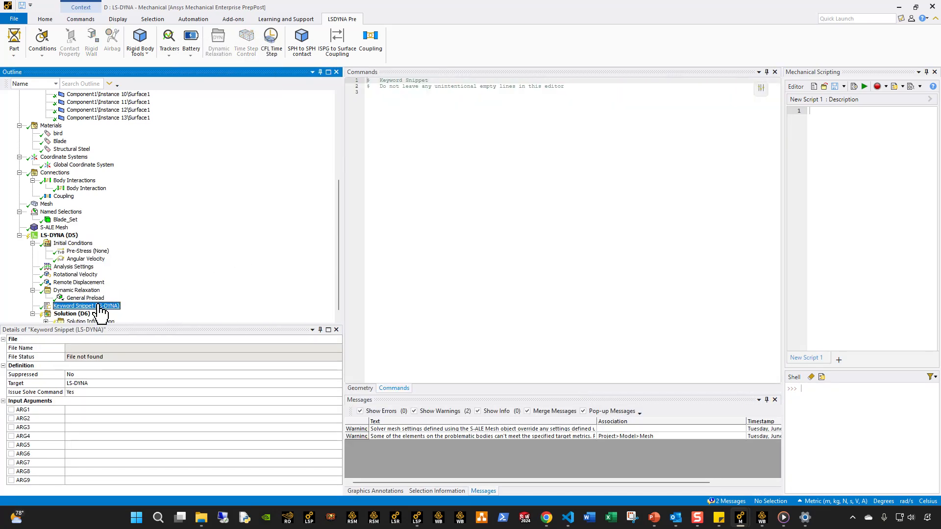
{"action": "left_click", "coordinate": [100, 308]}
{"action": "type", "text": "Coi"}
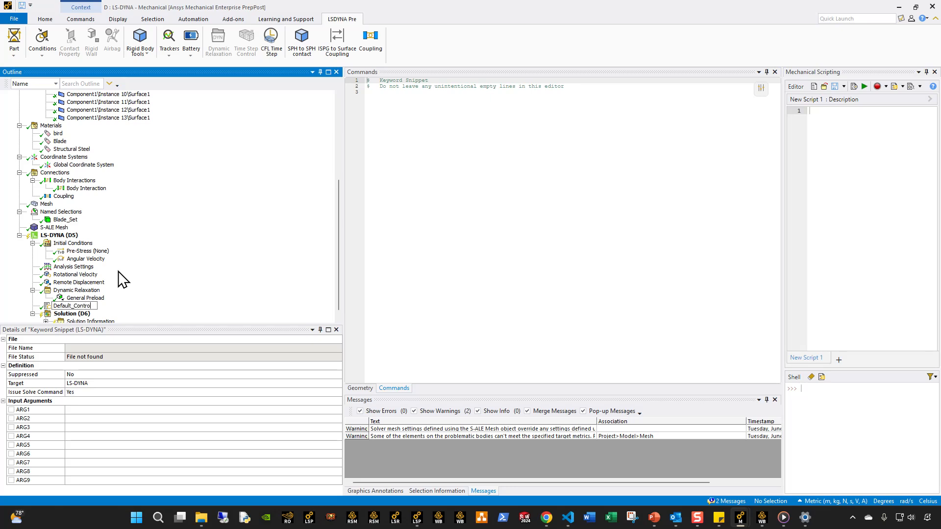
Add a second keyword snippet to the LS-DYNA analysis and name it Default_Database.
{"action": "left_click", "coordinate": [59, 236]}
{"action": "right_click", "coordinate": [56, 238]}
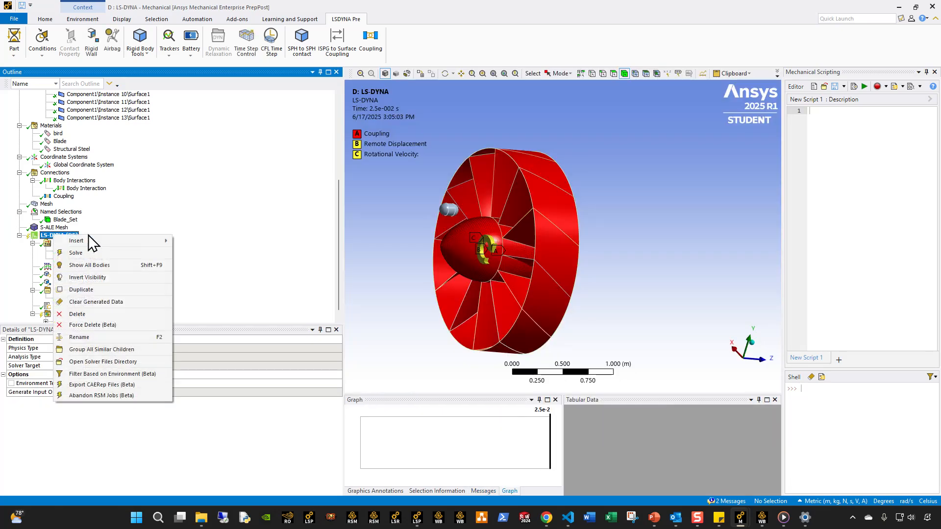
{"action": "mouse_move", "coordinate": [100, 239]}
{"action": "left_click", "coordinate": [206, 246]}
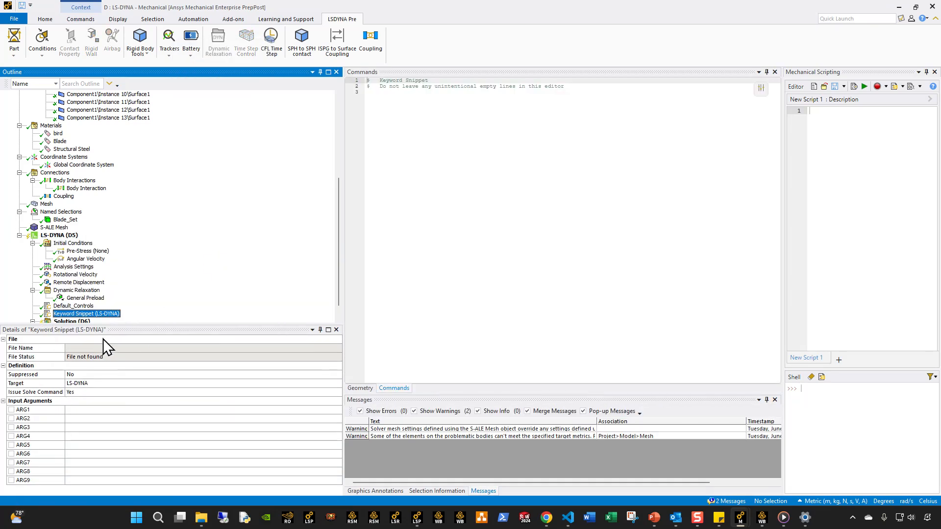
{"action": "key", "text": "F2"}
{"action": "type", "text": "Def"}
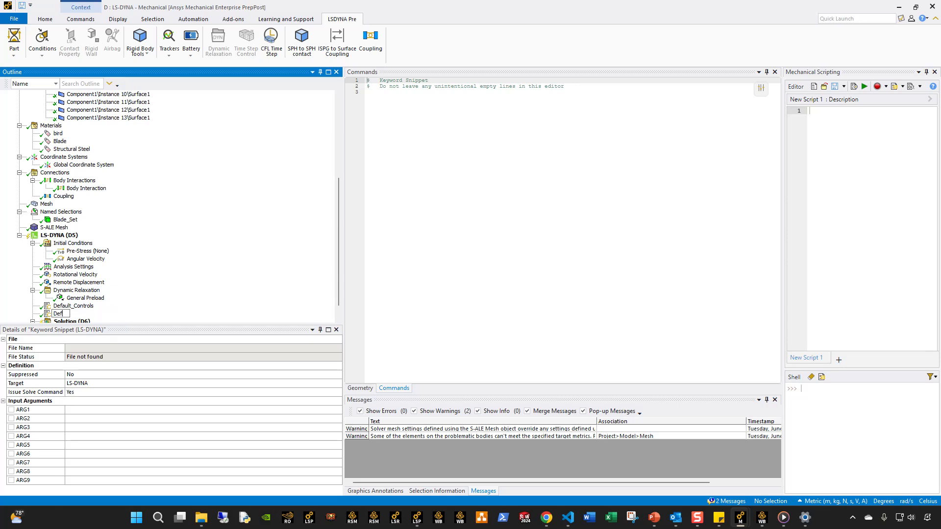
{"action": "type", "text": "ault_Database"}
{"action": "key", "text": "Return"}
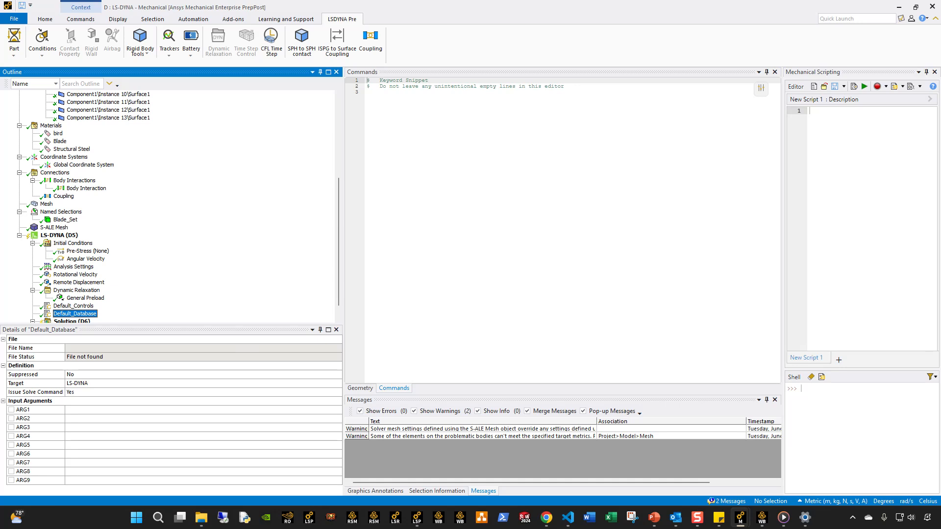
Paste the block of *CONTROL keywords, including *CONTROL_ALE, into the Default_Database snippet.
{"action": "left_click", "coordinate": [371, 92]}
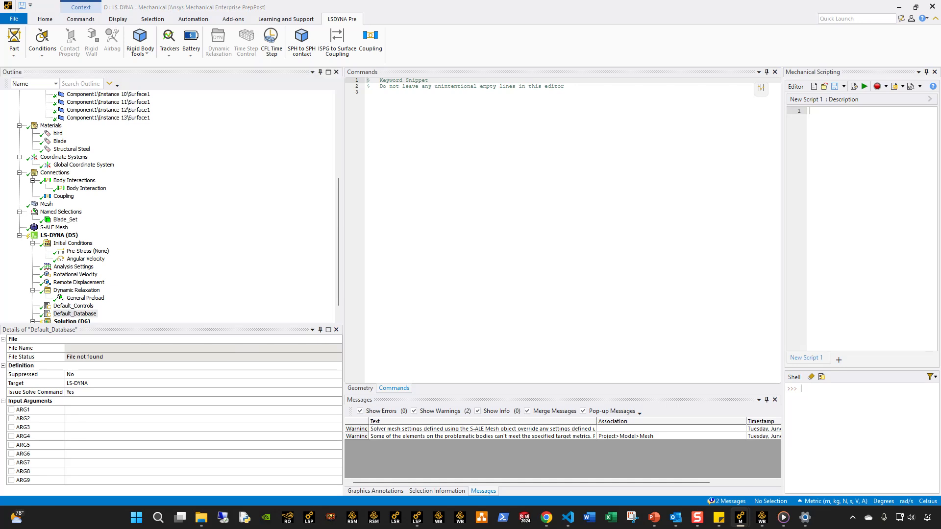
{"action": "key", "text": "ctrl+v"}
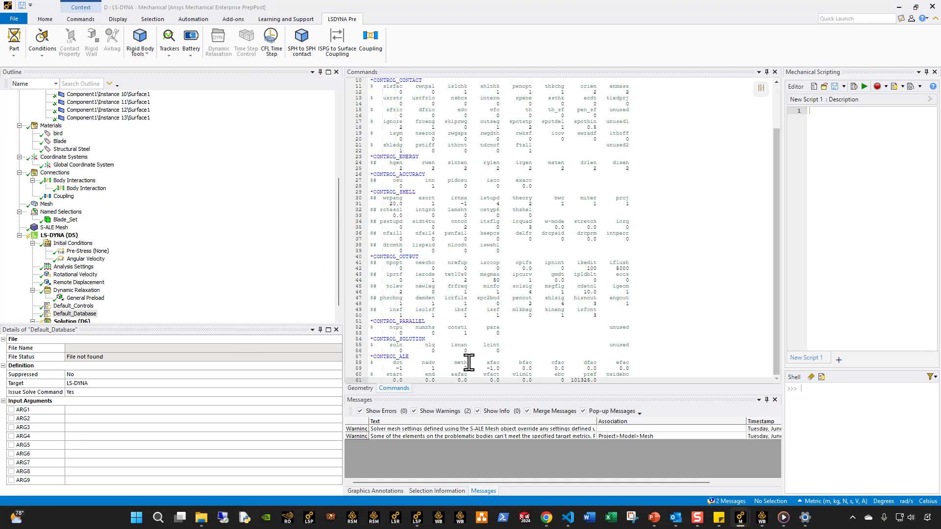
{"action": "left_click_drag", "start_coordinate": [606, 382], "coordinate": [363, 354]}
{"action": "left_click", "coordinate": [480, 310]}
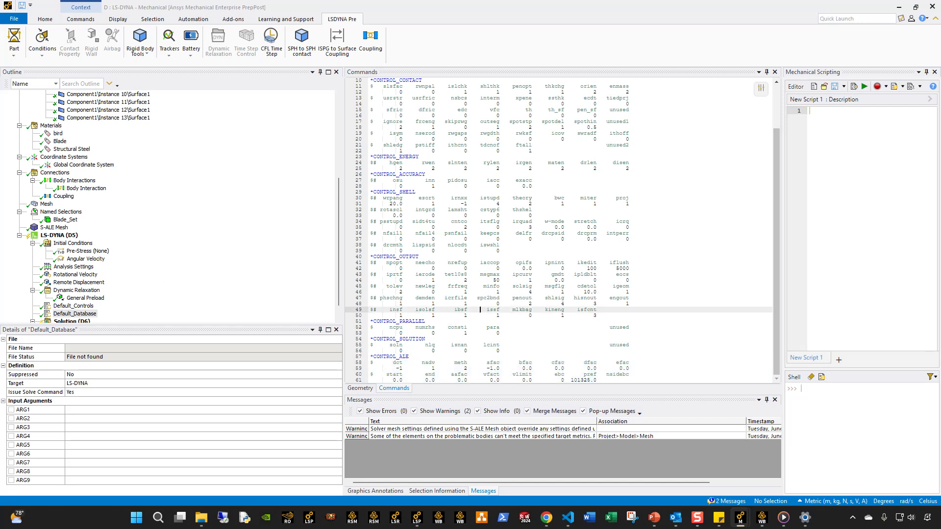
Move all *CONTROL keywords out of the Default_Database snippet into the Default_Controls snippet.
{"action": "left_click", "coordinate": [79, 314]}
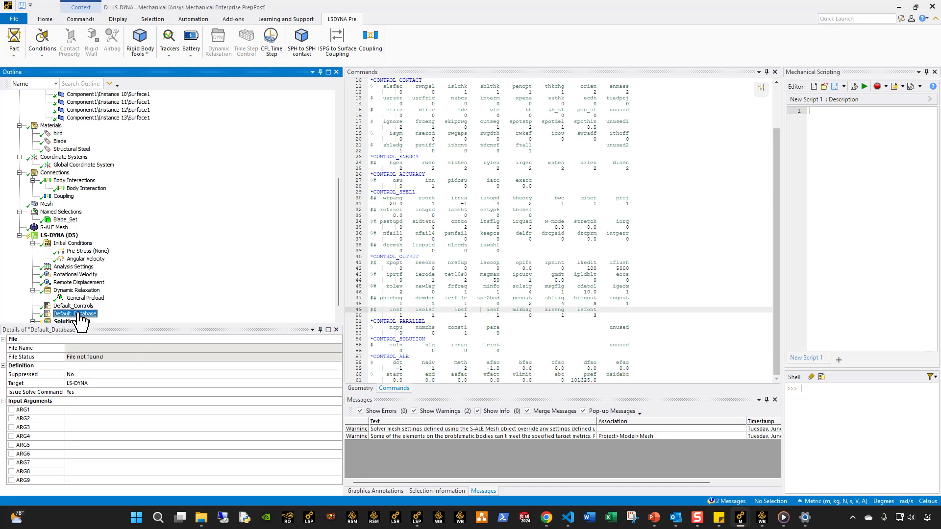
{"action": "left_click", "coordinate": [428, 300]}
{"action": "key", "text": "ctrl+a"}
{"action": "key", "text": "ctrl+x"}
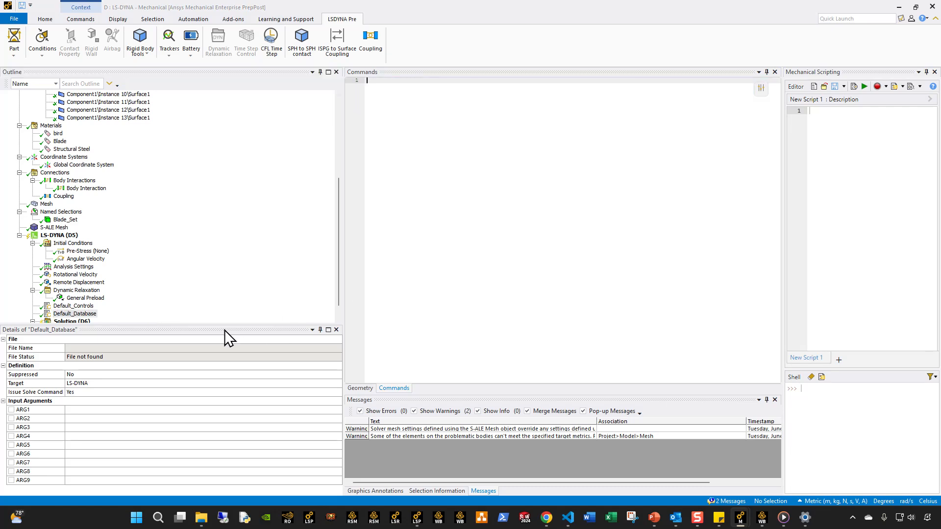
{"action": "left_click", "coordinate": [88, 305]}
{"action": "left_click", "coordinate": [425, 260]}
{"action": "key", "text": "ctrl+v"}
Paste the *DATABASE output keywords into the Default_Database snippet and highlight the *DATABASE_BINARY_D3PLOT card with its 1.0000E-04 interval.
{"action": "left_click", "coordinate": [75, 314]}
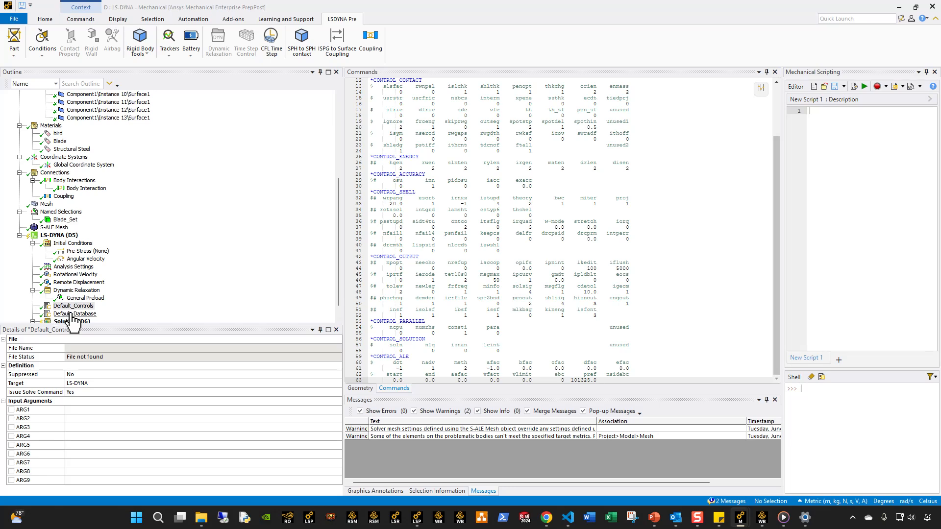
{"action": "left_click", "coordinate": [426, 269]}
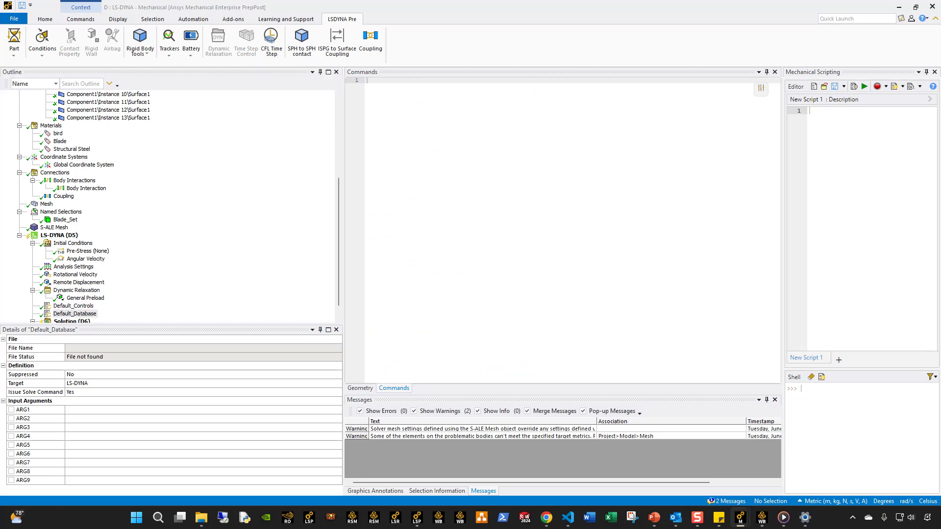
{"action": "key", "text": "ctrl+v"}
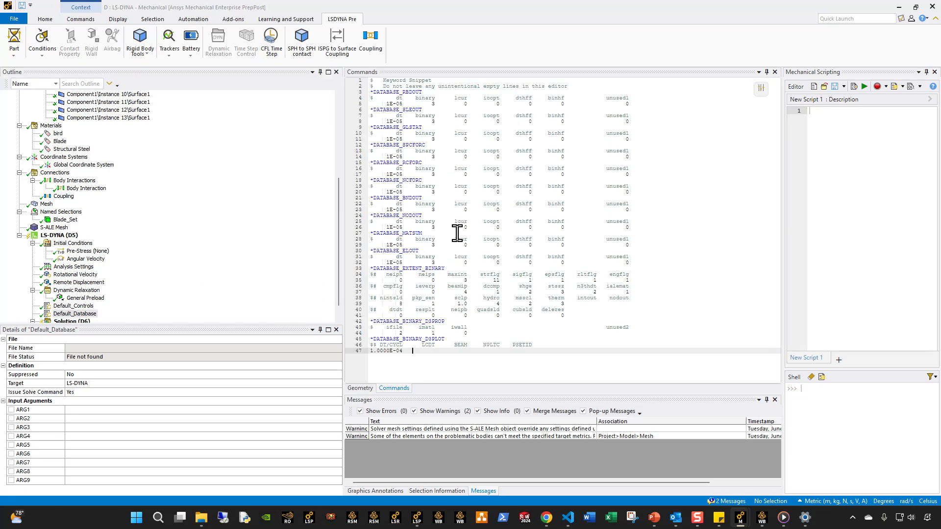
{"action": "left_click_drag", "start_coordinate": [417, 354], "coordinate": [363, 337]}
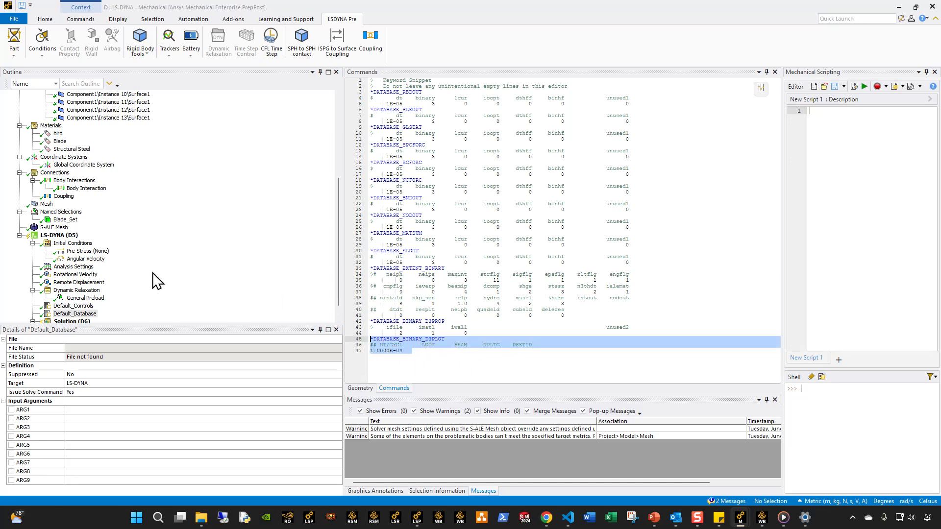
Add another keyword snippet to the LS-DYNA analysis and name it Assigning_Initial_velocity.
{"action": "left_click", "coordinate": [63, 236]}
{"action": "right_click", "coordinate": [67, 235]}
{"action": "mouse_move", "coordinate": [116, 240]}
{"action": "left_click", "coordinate": [216, 245]}
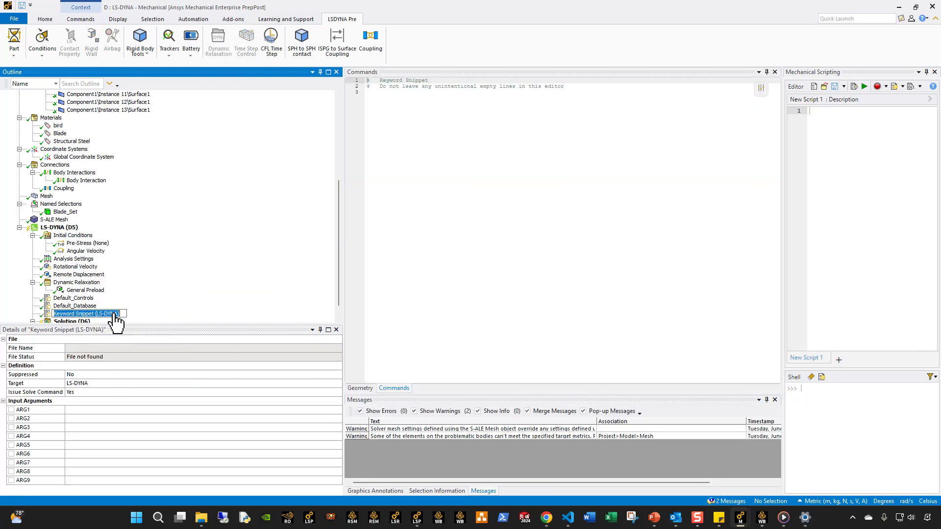
{"action": "type", "text": "Assigning_Initial_velocity"}
{"action": "key", "text": "Return"}
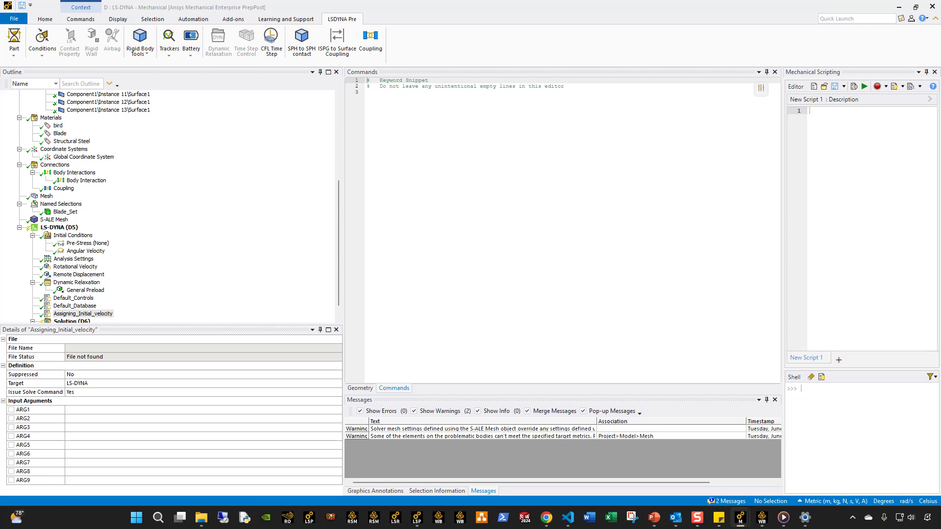
Paste the *INITIAL_VELOCITY_GENERATION, *SET_NODE_GENERAL, *SET_MULTI-MATERIAL_GROUP_LIST, *ALE_STRUCTURED_MESH_MOTION and *CONTROL_MPP_DECOMPOSITION_DISTRIBUTE_ALE_ELEMENTS keywords into the Assigning_Initial_velocity snippet.
{"action": "key", "text": "ctrl+v"}
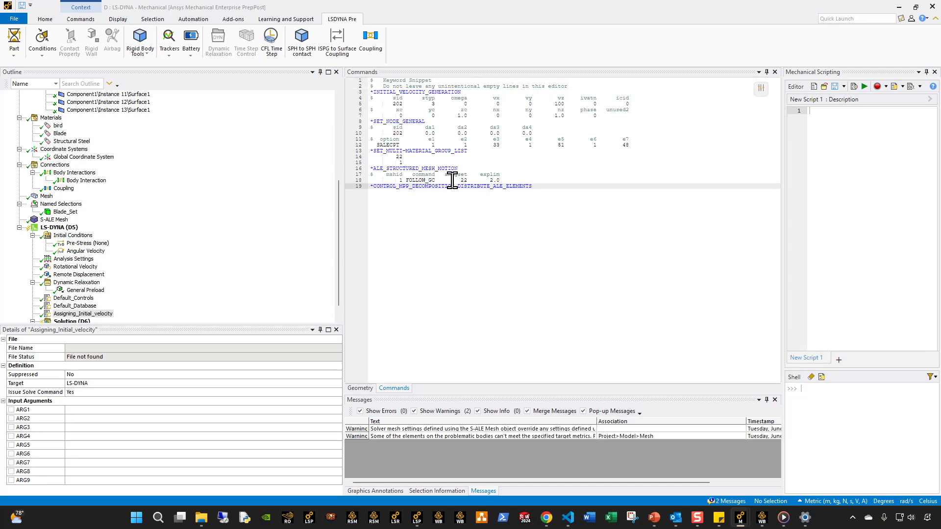
{"action": "left_click", "coordinate": [451, 133]}
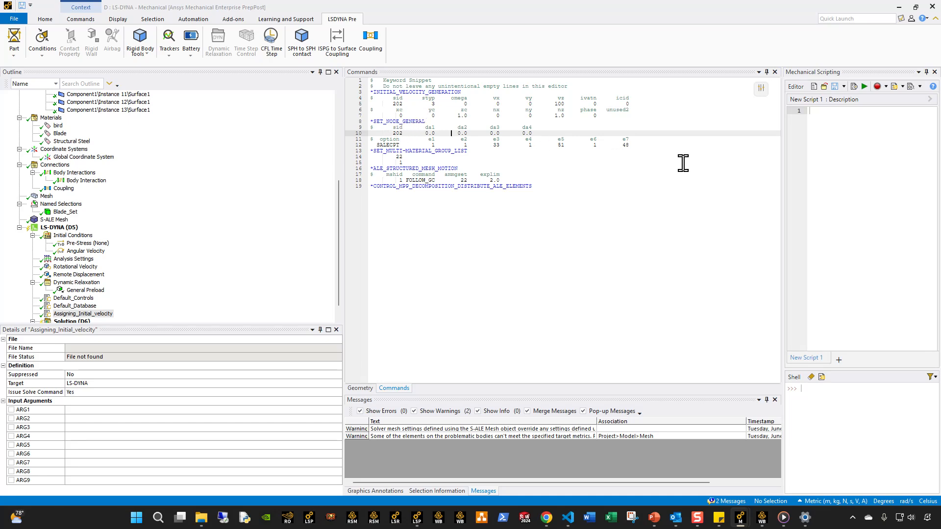
Switch to the PowerPoint presentation to consult the slides explaining the S-ALE keywords.
{"action": "left_click", "coordinate": [654, 517]}
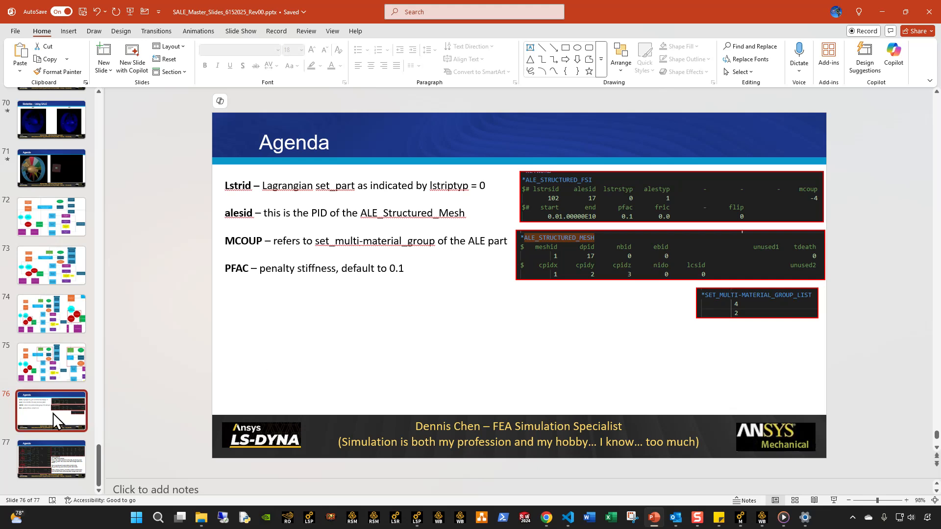